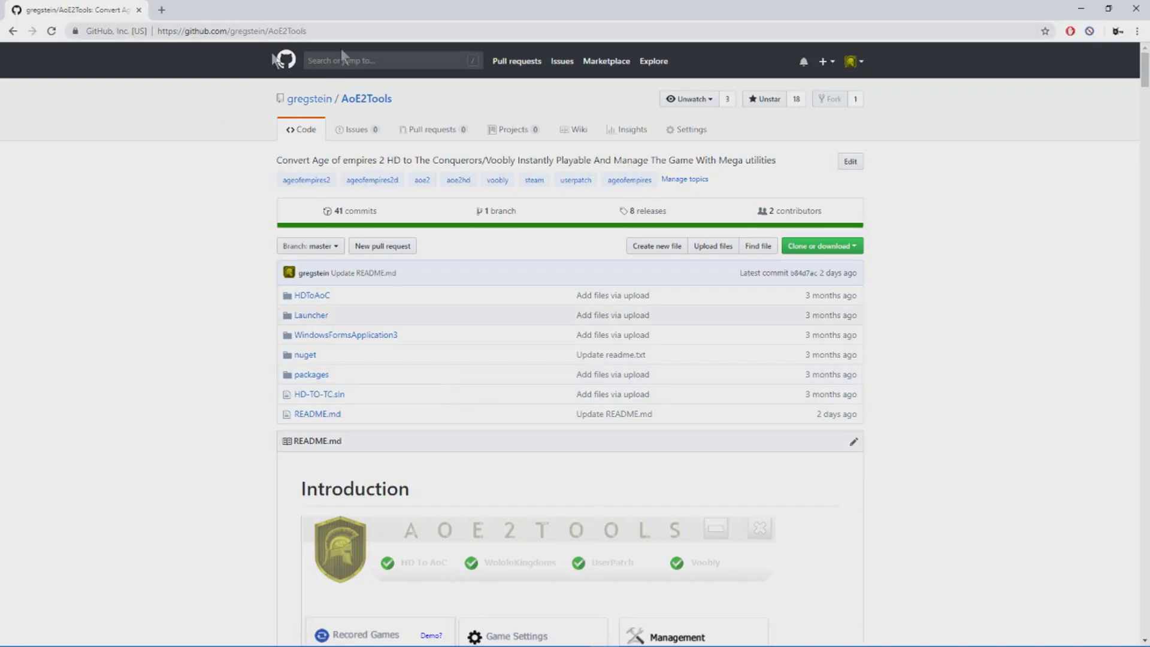
Open the releases page of the AoE2Tools repository
{"action": "left_click_drag", "start_coordinate": [335, 31], "coordinate": [135, 36]}
{"action": "left_click", "coordinate": [983, 200]}
{"action": "mouse_move", "coordinate": [1145, 64]}
{"action": "left_mouse_down"}
{"action": "mouse_move", "coordinate": [1144, 527]}
{"action": "mouse_move", "coordinate": [1144, 66]}
{"action": "left_mouse_up"}
{"action": "left_click", "coordinate": [650, 215]}
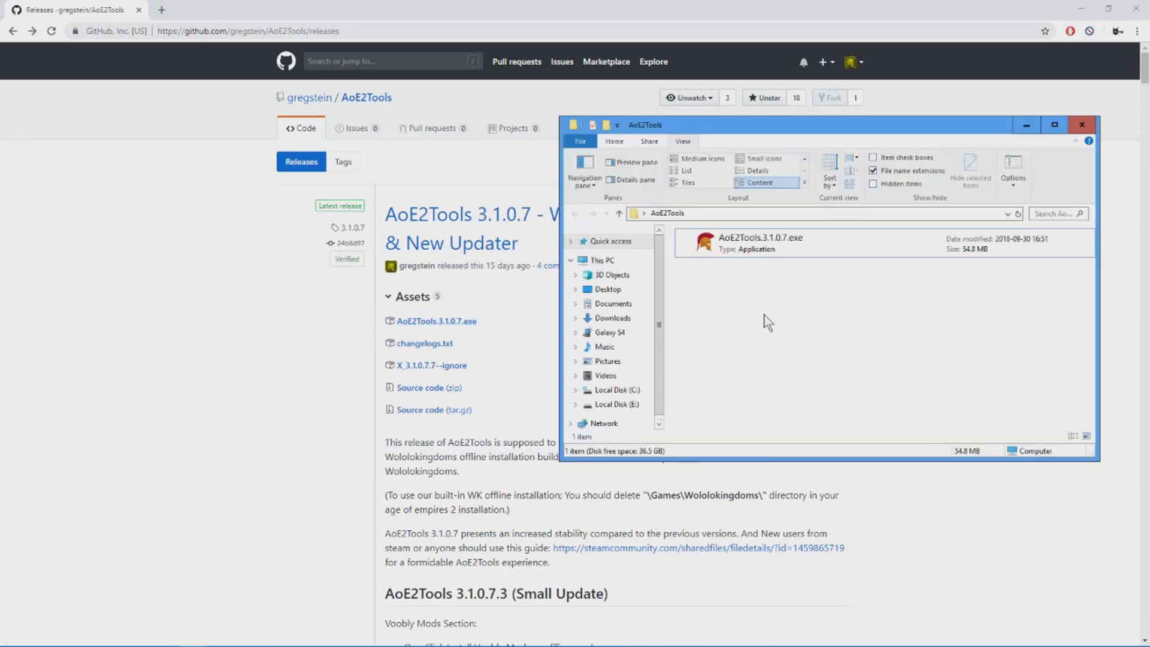
Run AoE2Tools.3.1.0.7.exe and install it in the default folder without a desktop shortcut
{"action": "double_click", "coordinate": [744, 247]}
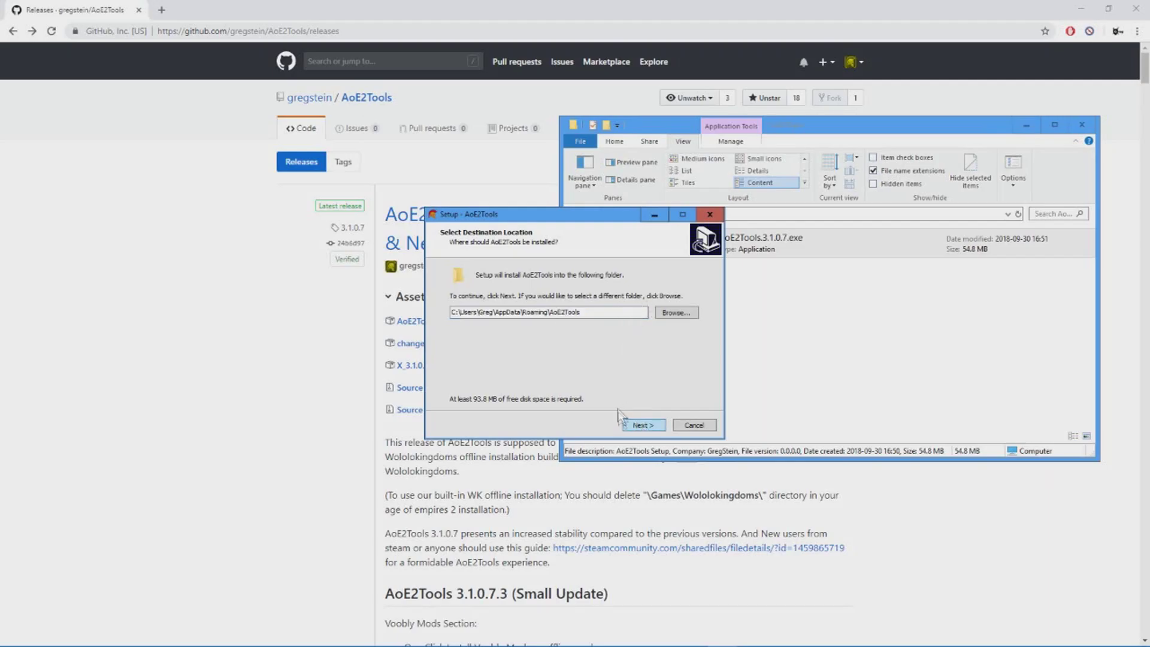
{"action": "left_click", "coordinate": [640, 425]}
{"action": "left_click", "coordinate": [618, 379]}
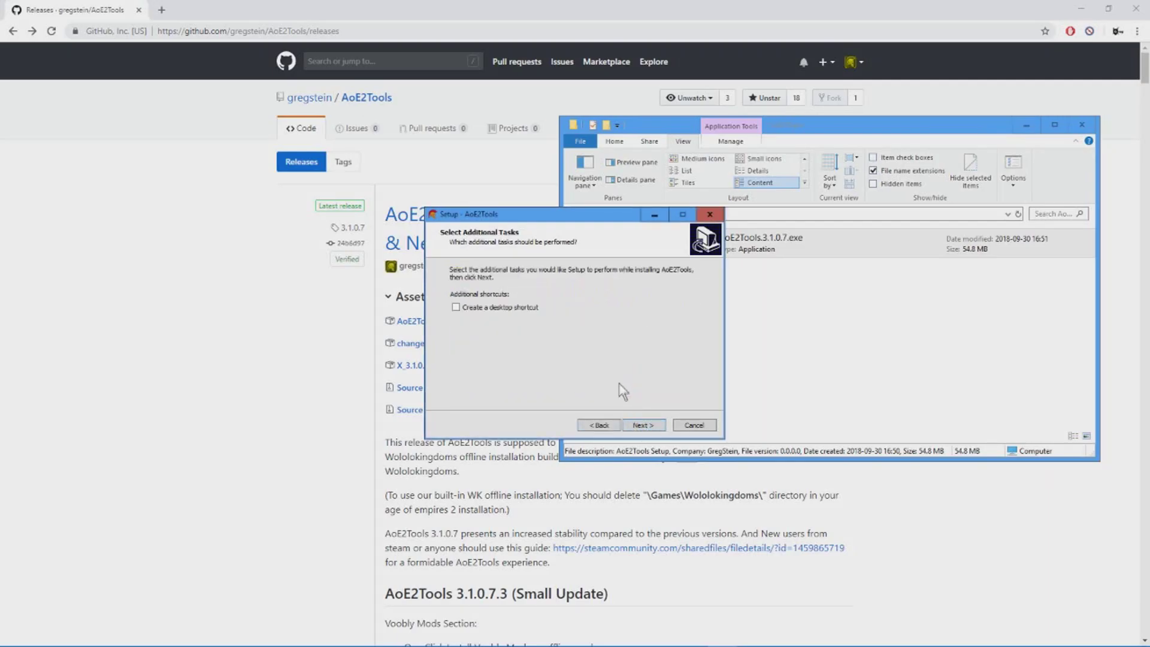
{"action": "left_click", "coordinate": [633, 426]}
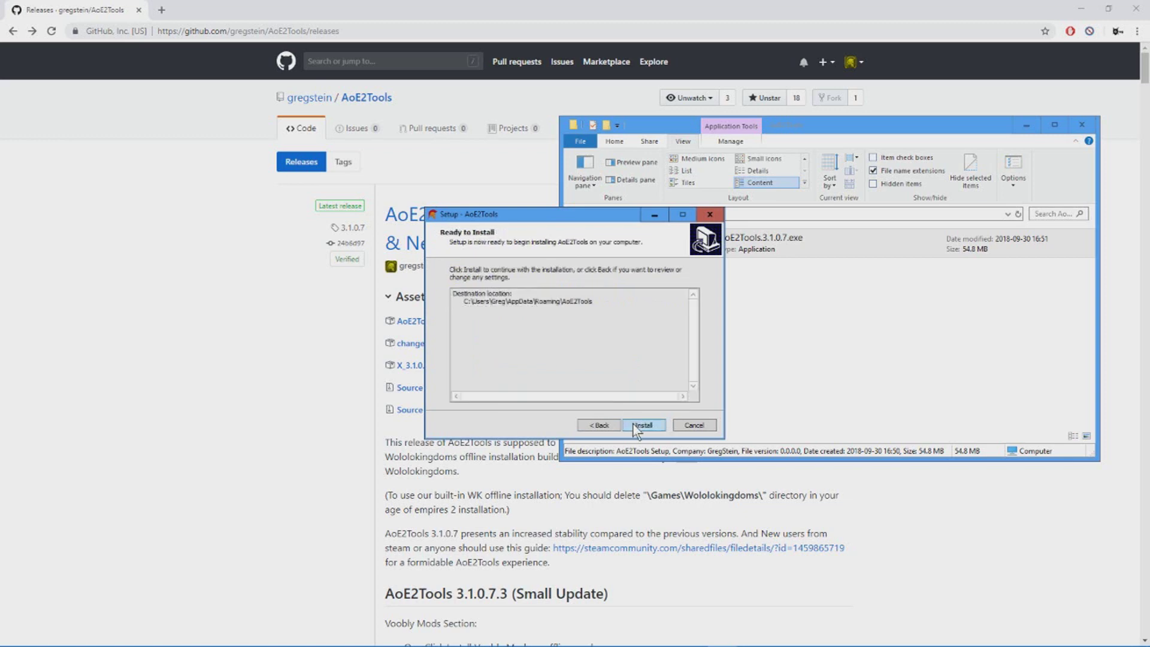
{"action": "left_click", "coordinate": [635, 425]}
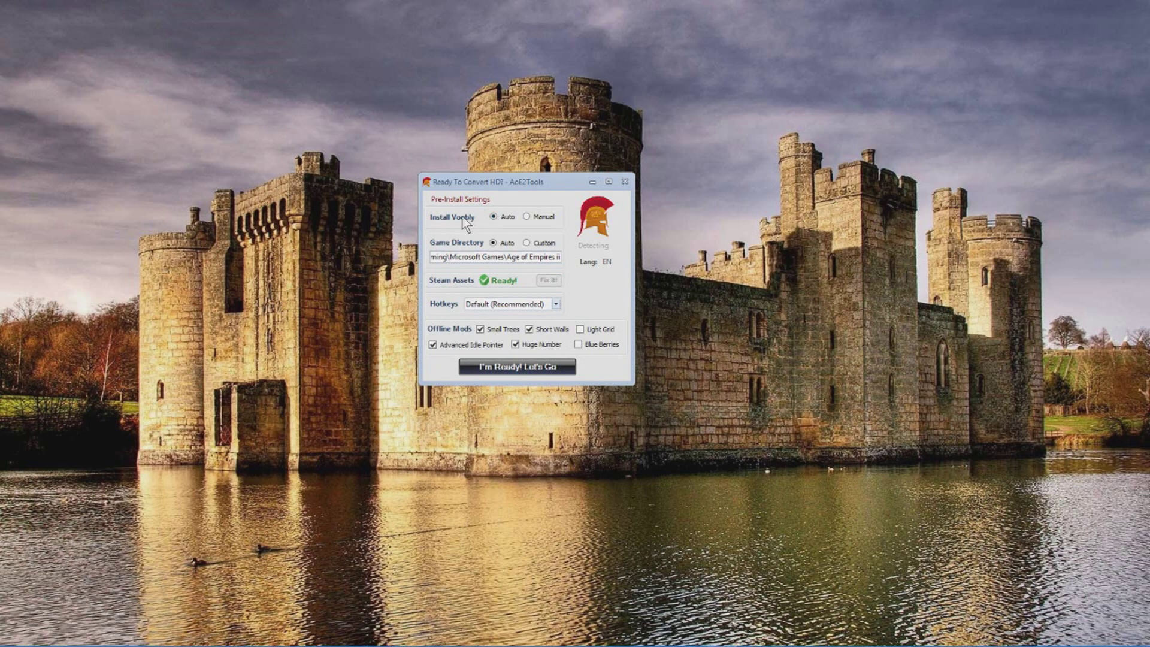
Examine the full game directory path in the pre-install settings
{"action": "left_click_drag", "start_coordinate": [501, 258], "coordinate": [414, 254]}
{"action": "left_click", "coordinate": [501, 257]}
{"action": "left_click_drag", "start_coordinate": [511, 257], "coordinate": [622, 260]}
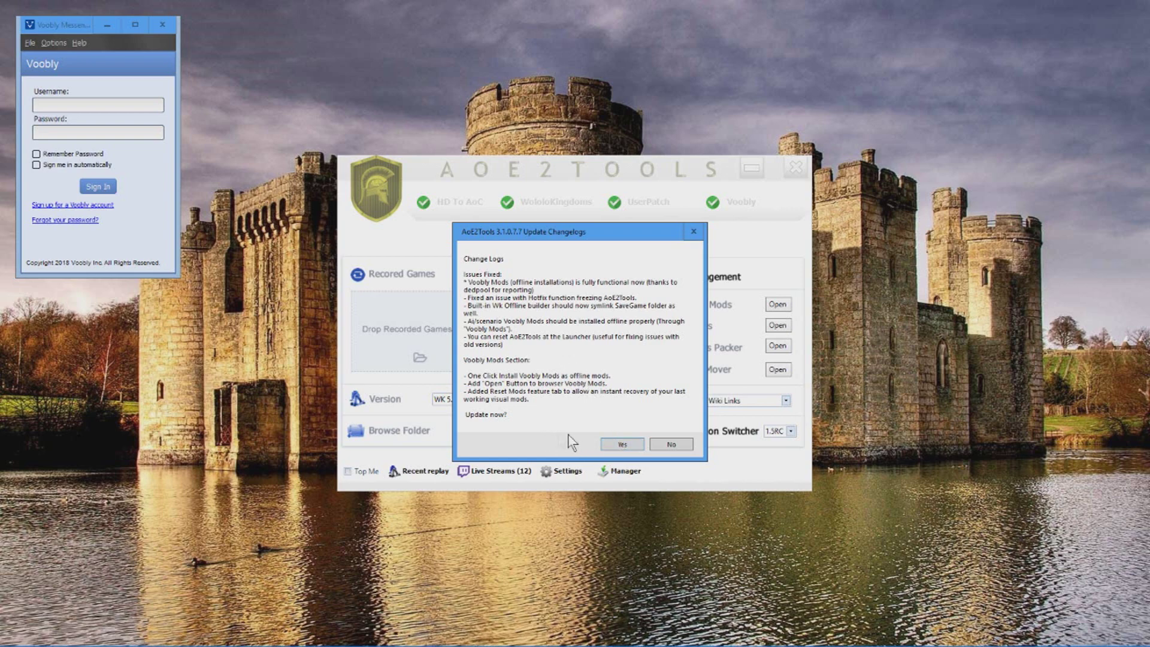
Accept the AoE2Tools 3.1.0.7.7 update and run it in the updater
{"action": "left_click", "coordinate": [617, 444]}
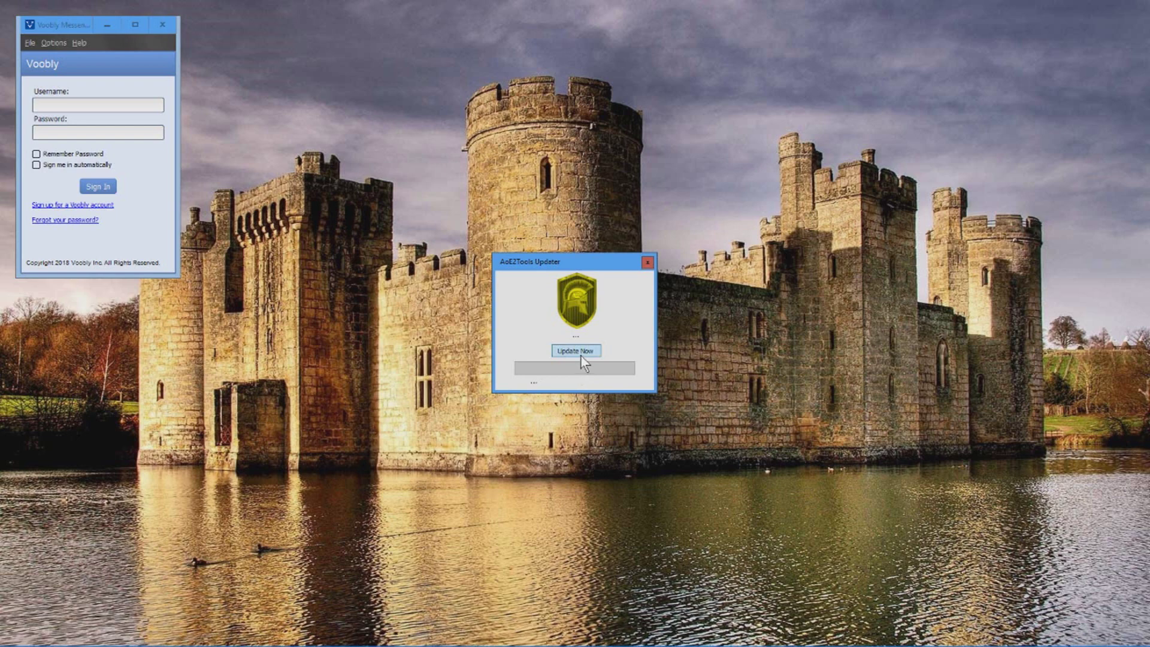
{"action": "left_click", "coordinate": [577, 350]}
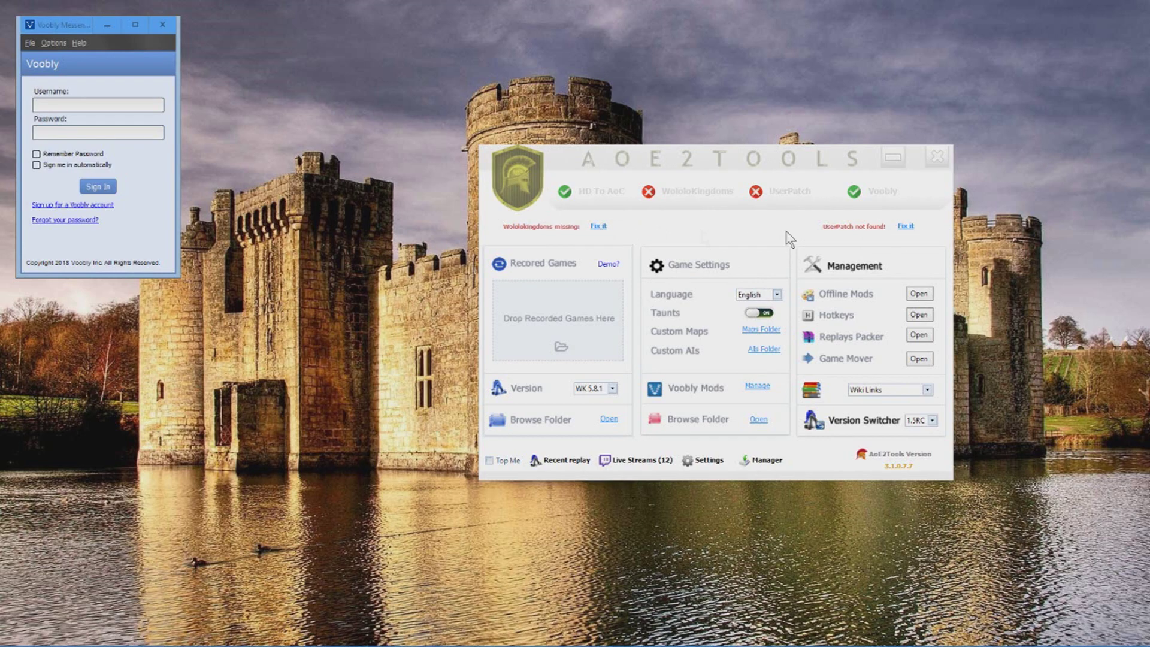
Start fixing the missing UserPatch with manual customization and review its optional and advanced features
{"action": "left_click", "coordinate": [905, 228]}
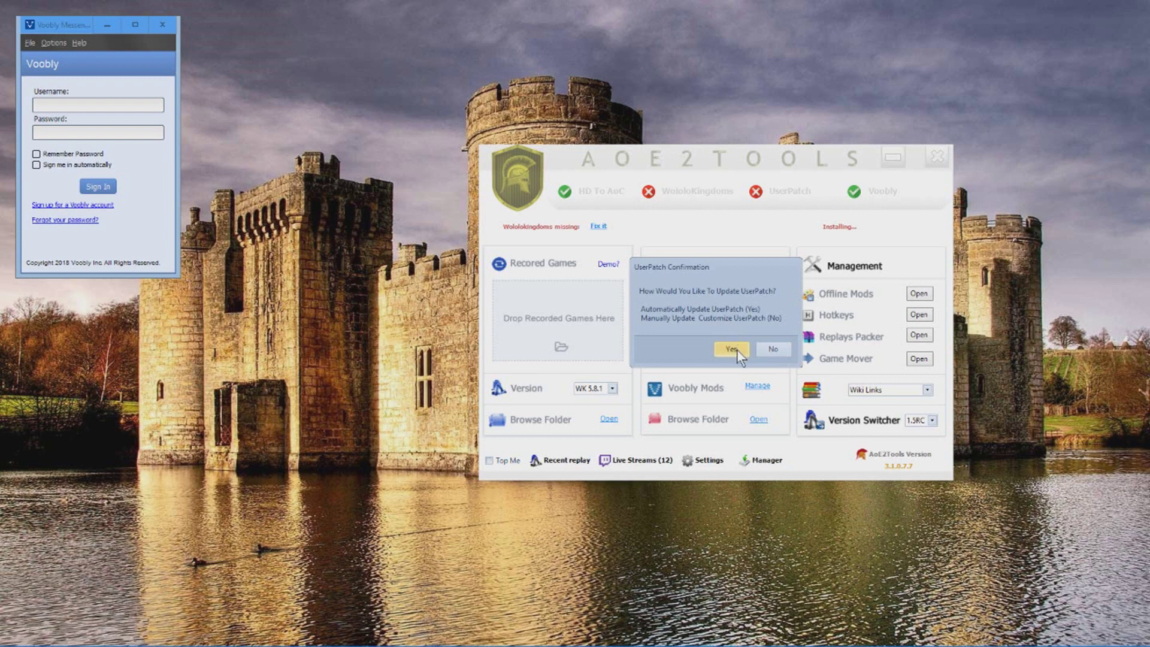
{"action": "left_click", "coordinate": [774, 350]}
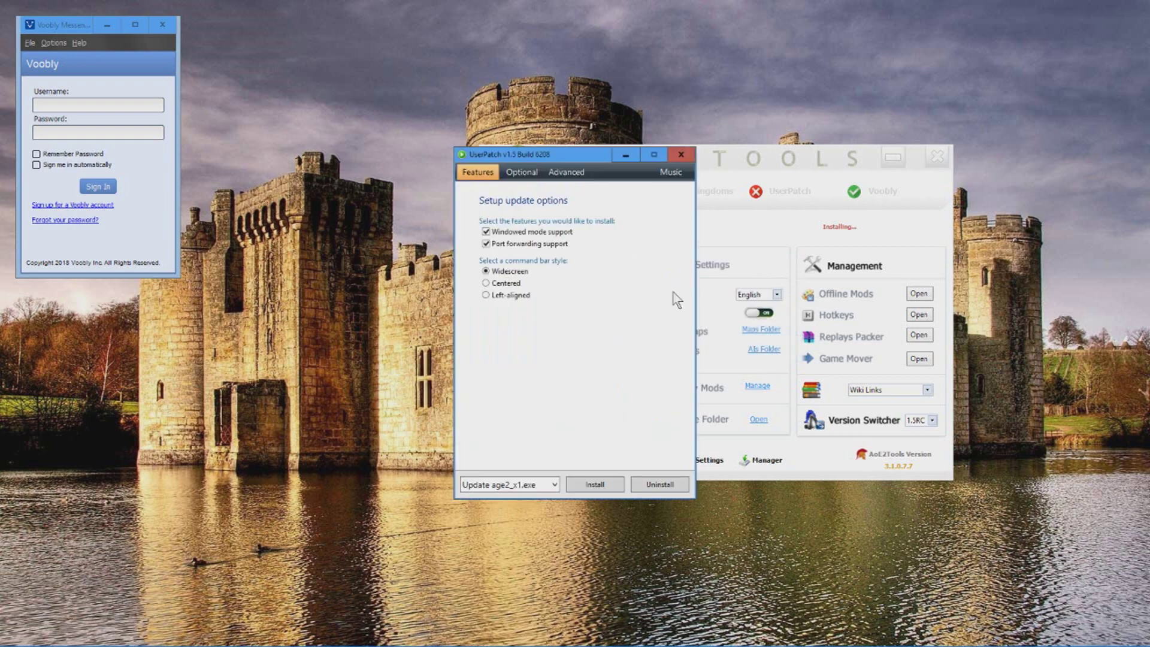
{"action": "left_click", "coordinate": [522, 172]}
{"action": "left_click", "coordinate": [567, 172]}
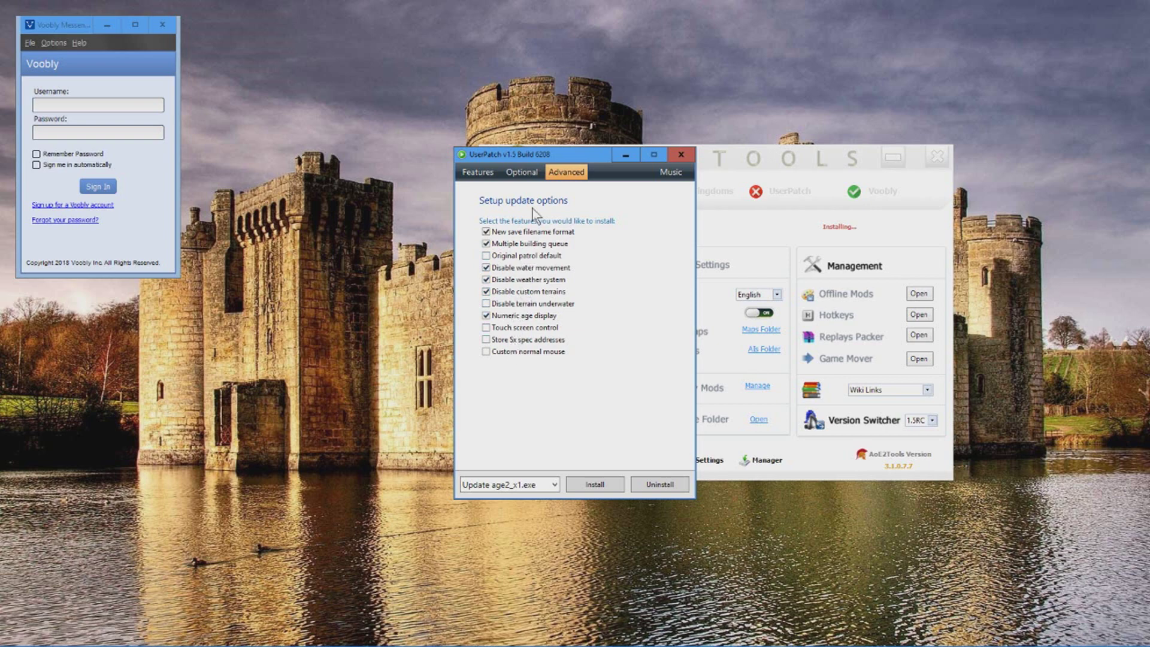
{"action": "left_click", "coordinate": [522, 171]}
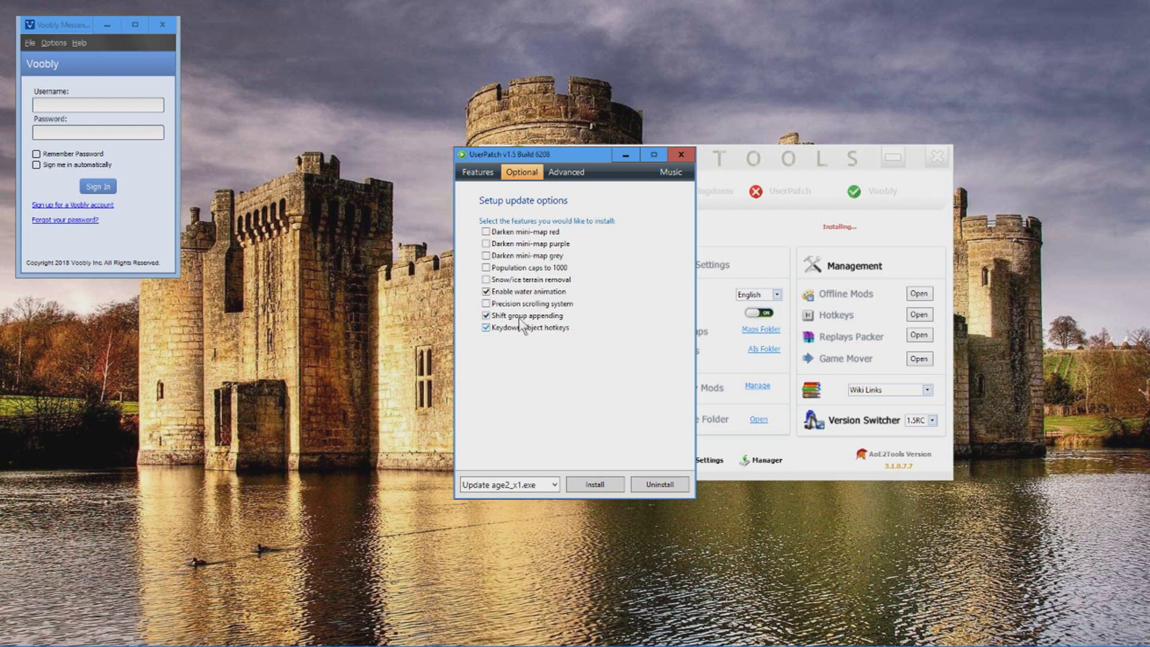
{"action": "left_click", "coordinate": [564, 174]}
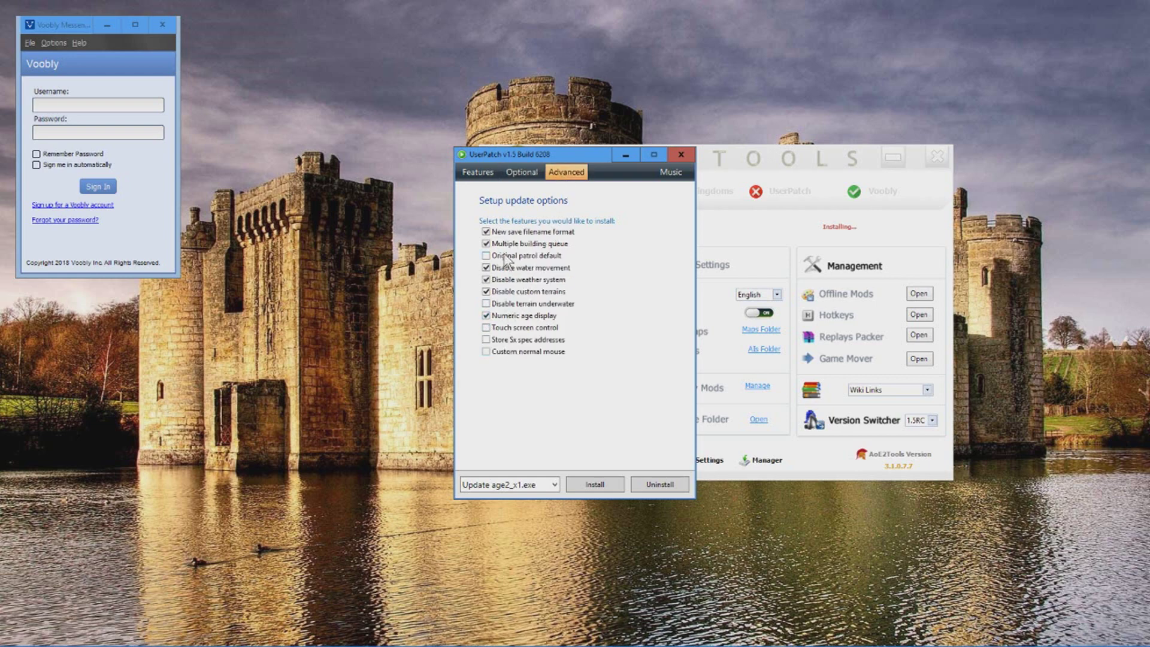
Install the UserPatch feature update for age2_x1.exe and close the setup and result windows
{"action": "left_click", "coordinate": [593, 485]}
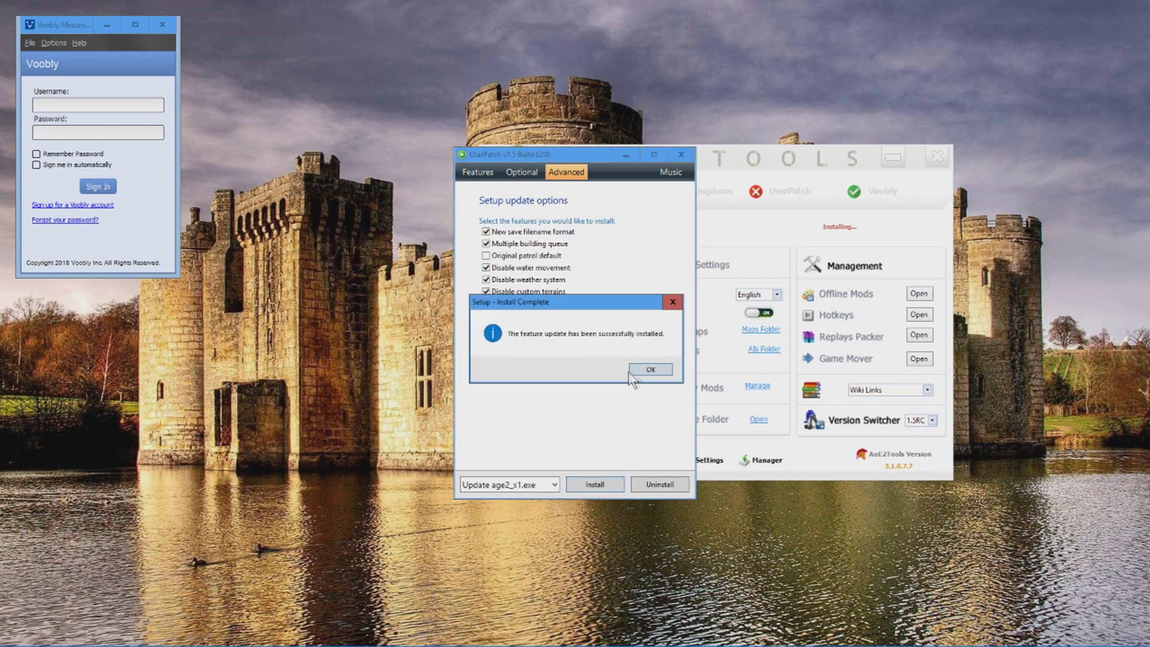
{"action": "left_click", "coordinate": [635, 370]}
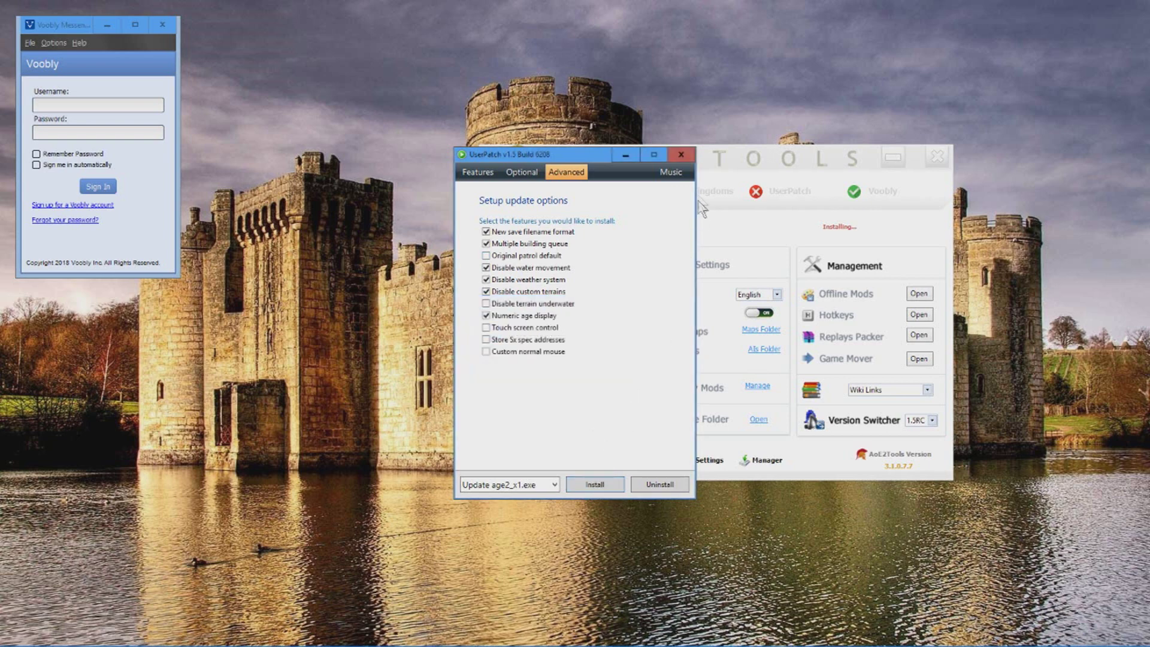
{"action": "left_click", "coordinate": [683, 155]}
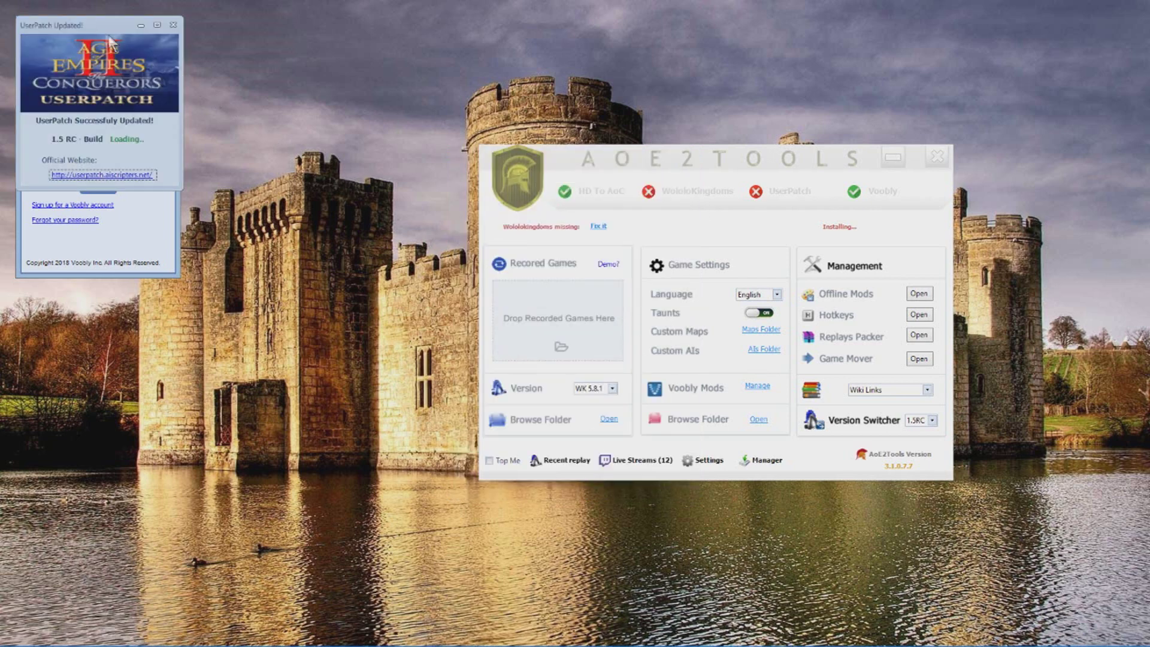
{"action": "left_click_drag", "start_coordinate": [304, 120], "coordinate": [606, 254]}
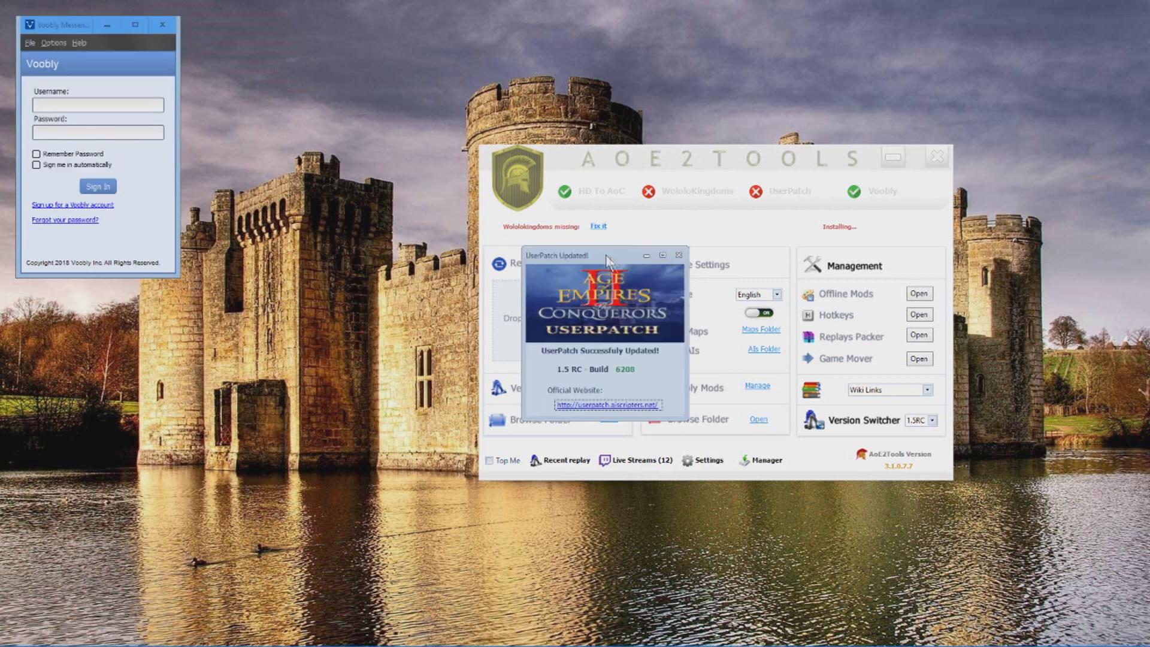
{"action": "left_click", "coordinate": [680, 255]}
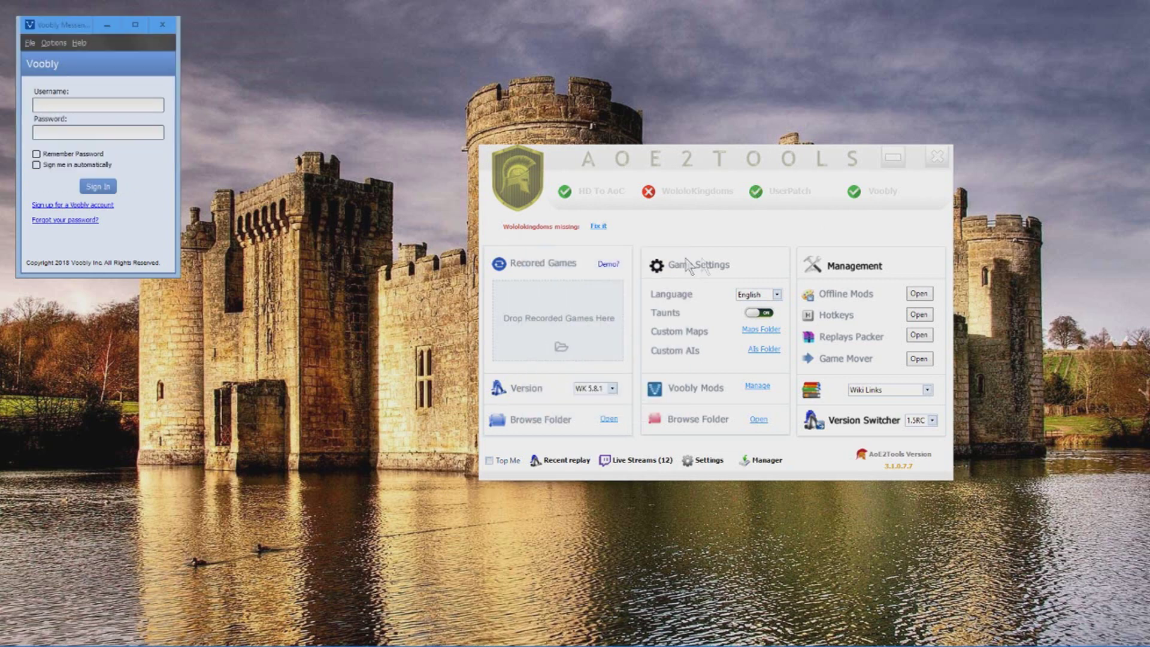
Fix the missing WololoKingdoms by downloading and running its auto installer, version 5.8.1, skipping the WK Updater
{"action": "left_click", "coordinate": [598, 228]}
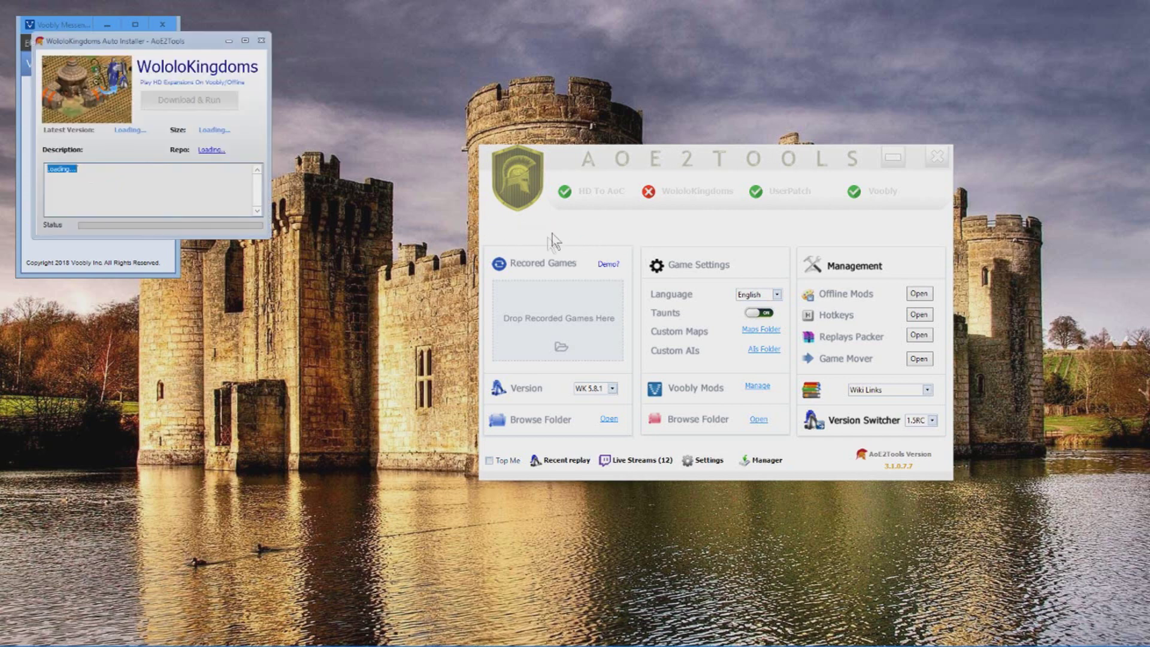
{"action": "left_click_drag", "start_coordinate": [184, 41], "coordinate": [542, 174]}
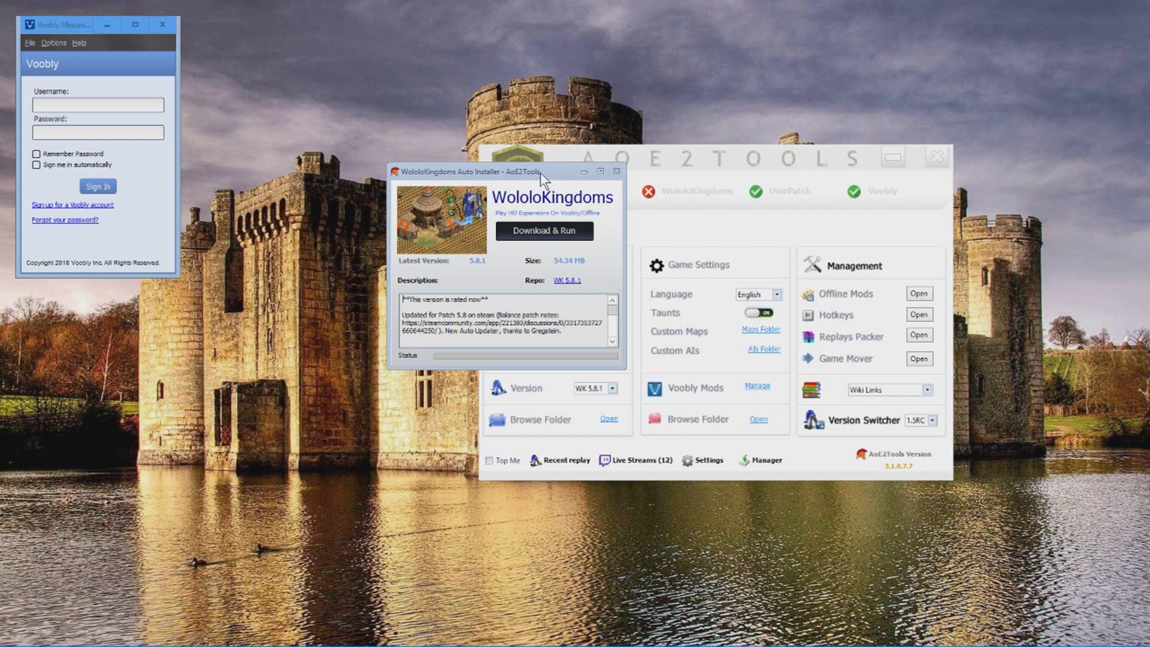
{"action": "left_click_drag", "start_coordinate": [545, 160], "coordinate": [476, 165]}
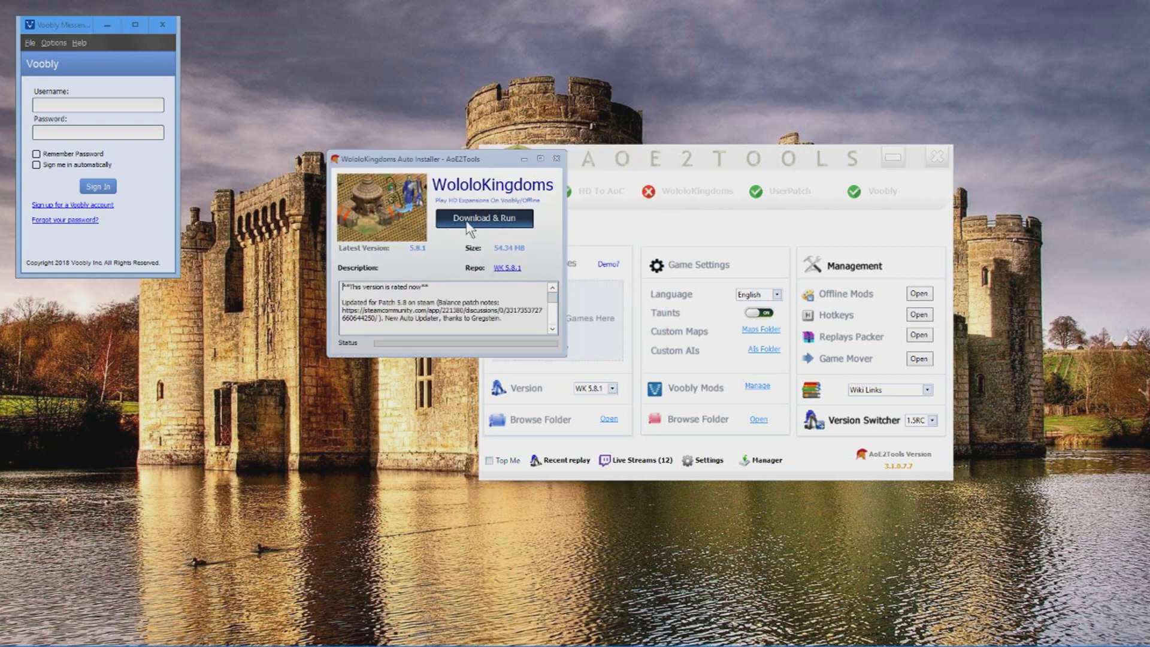
{"action": "left_click_drag", "start_coordinate": [479, 160], "coordinate": [393, 152]}
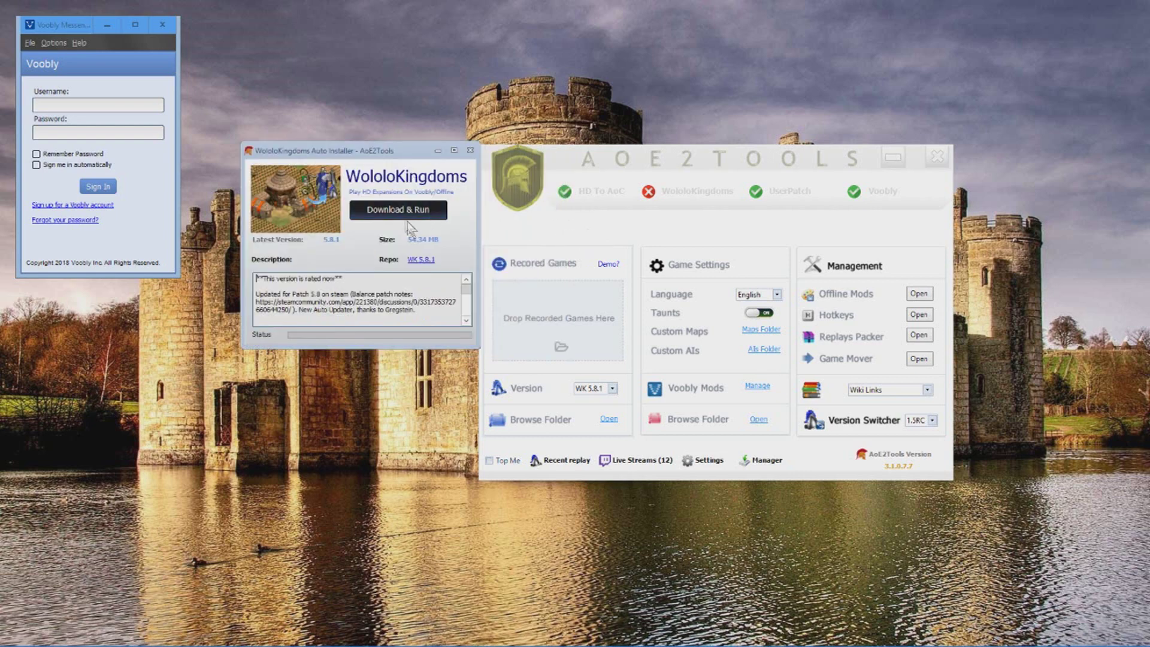
{"action": "left_click", "coordinate": [384, 210]}
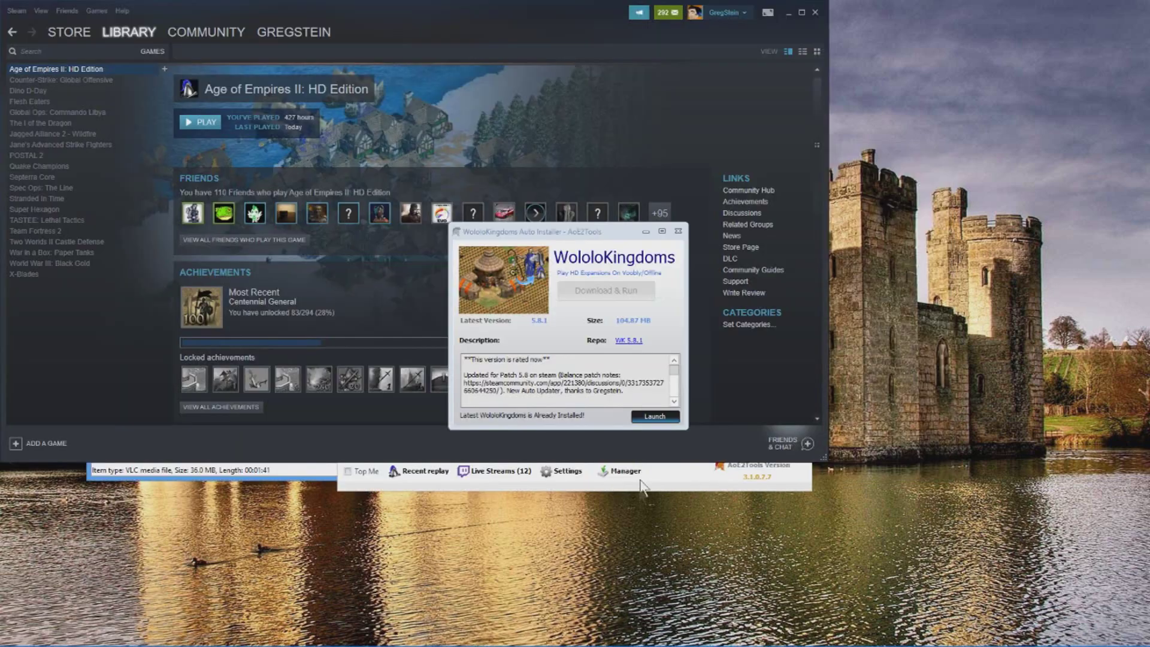
{"action": "left_click", "coordinate": [639, 490]}
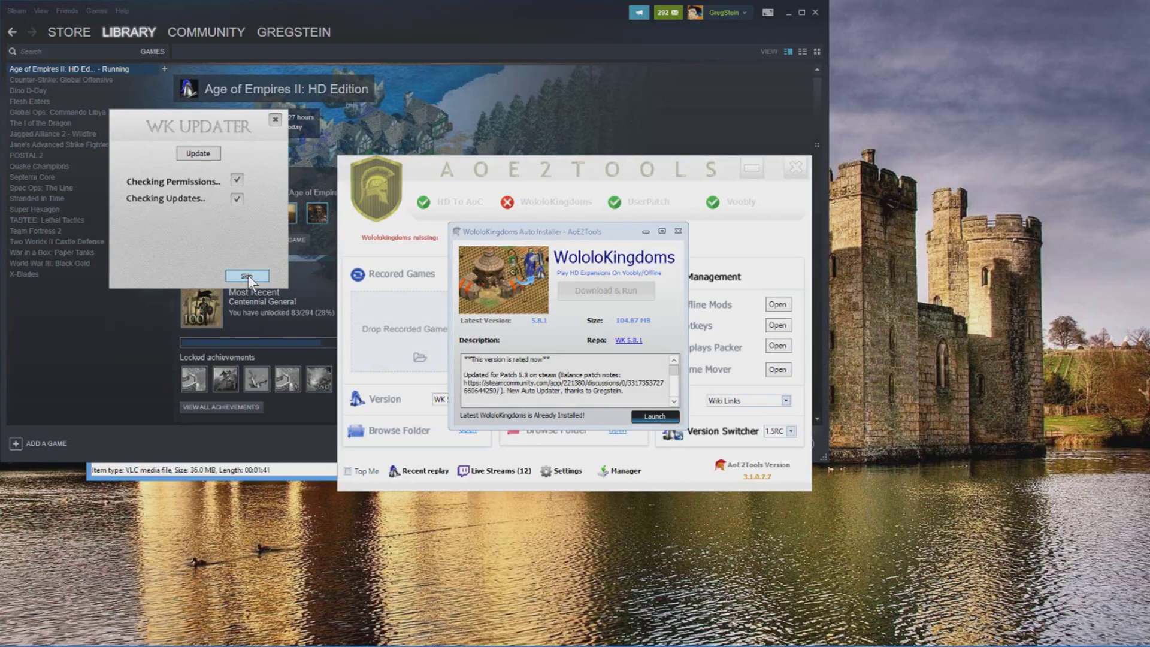
{"action": "left_click", "coordinate": [248, 276]}
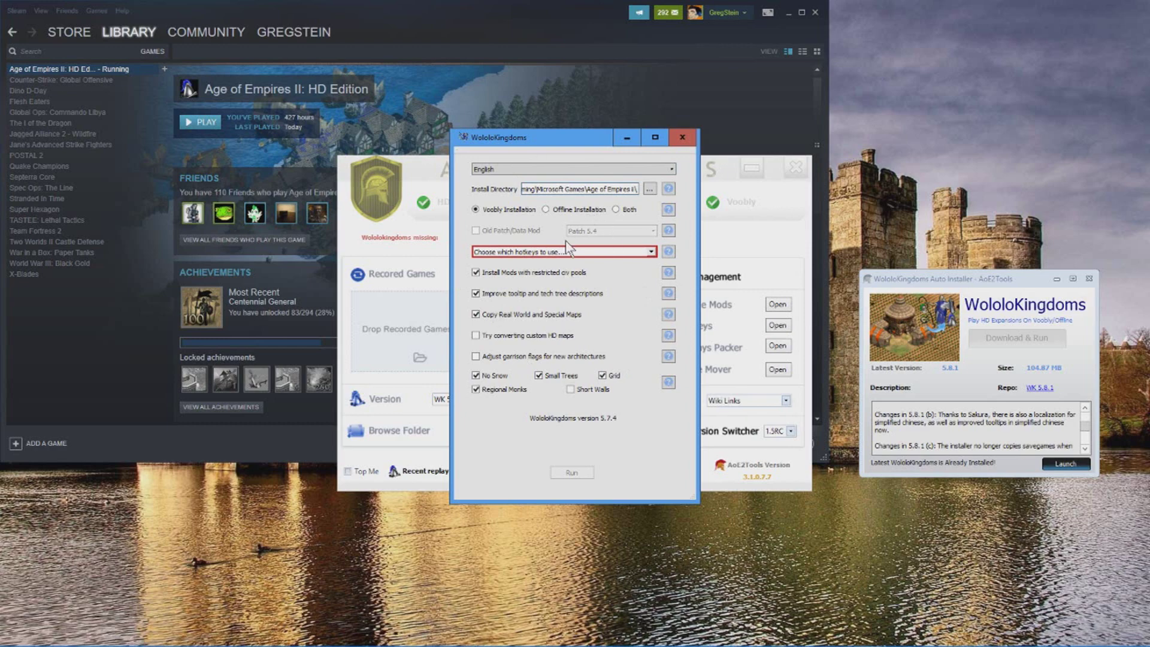
Keep English as the WololoKingdoms language and choose which hotkeys to use
{"action": "left_click", "coordinate": [606, 170]}
{"action": "left_click", "coordinate": [584, 170]}
{"action": "left_click", "coordinate": [554, 252]}
{"action": "left_click", "coordinate": [534, 271]}
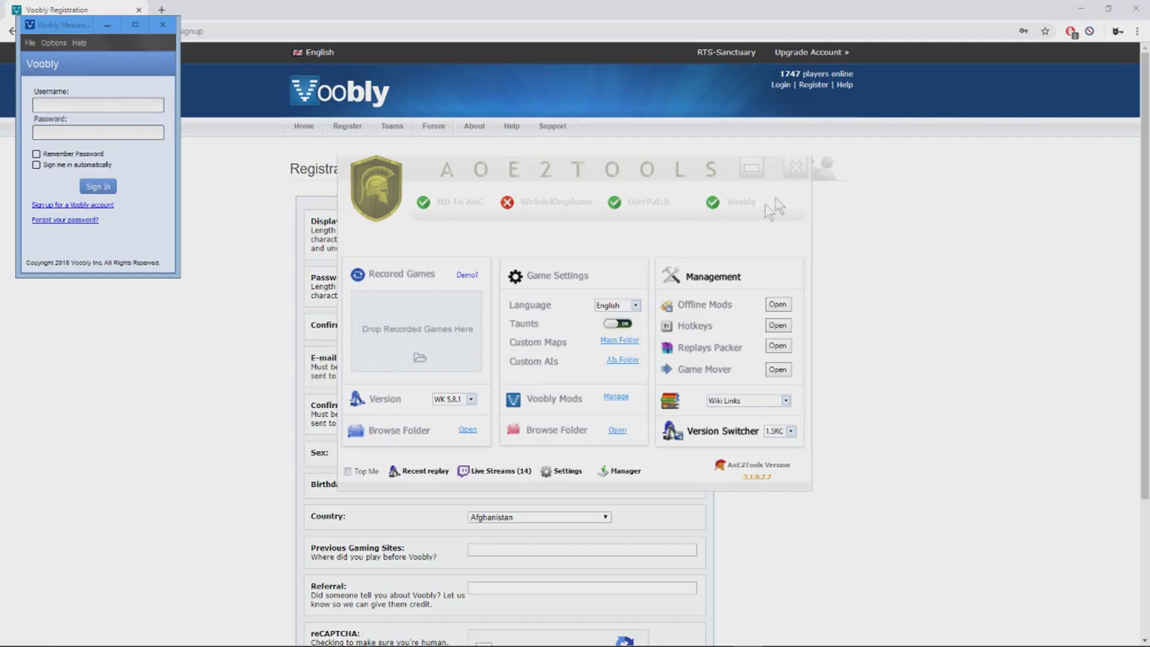
Exit and restart AoE2Tools, and let it build the required WK Offline installation
{"action": "left_click", "coordinate": [797, 170]}
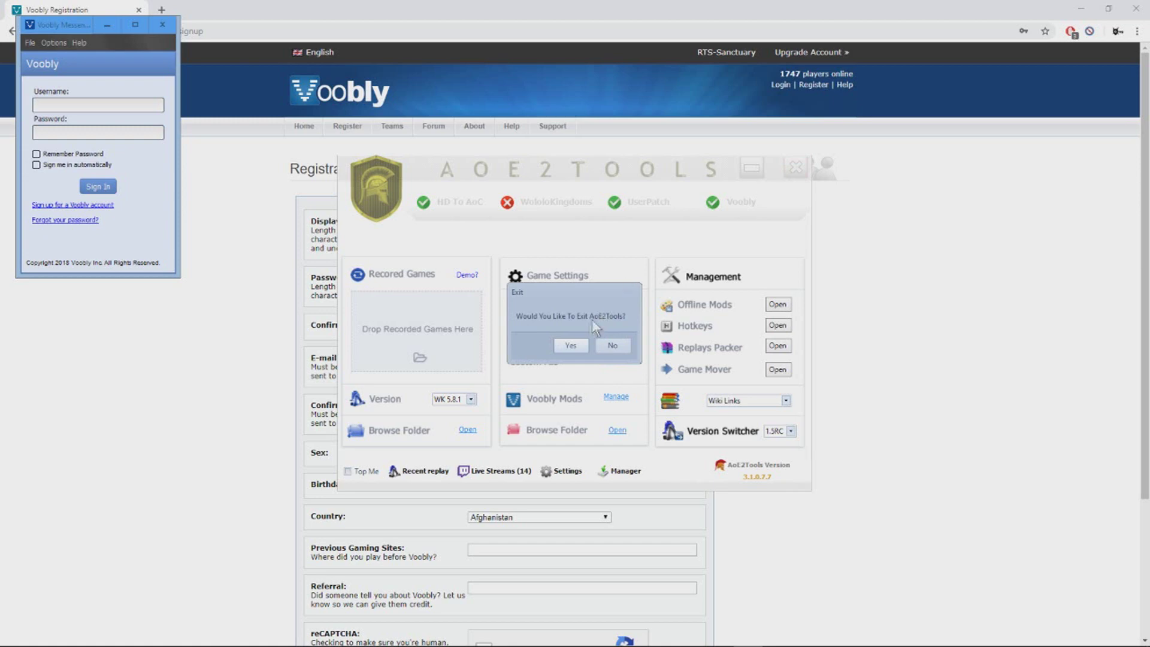
{"action": "left_click", "coordinate": [587, 345]}
{"action": "key", "text": "super"}
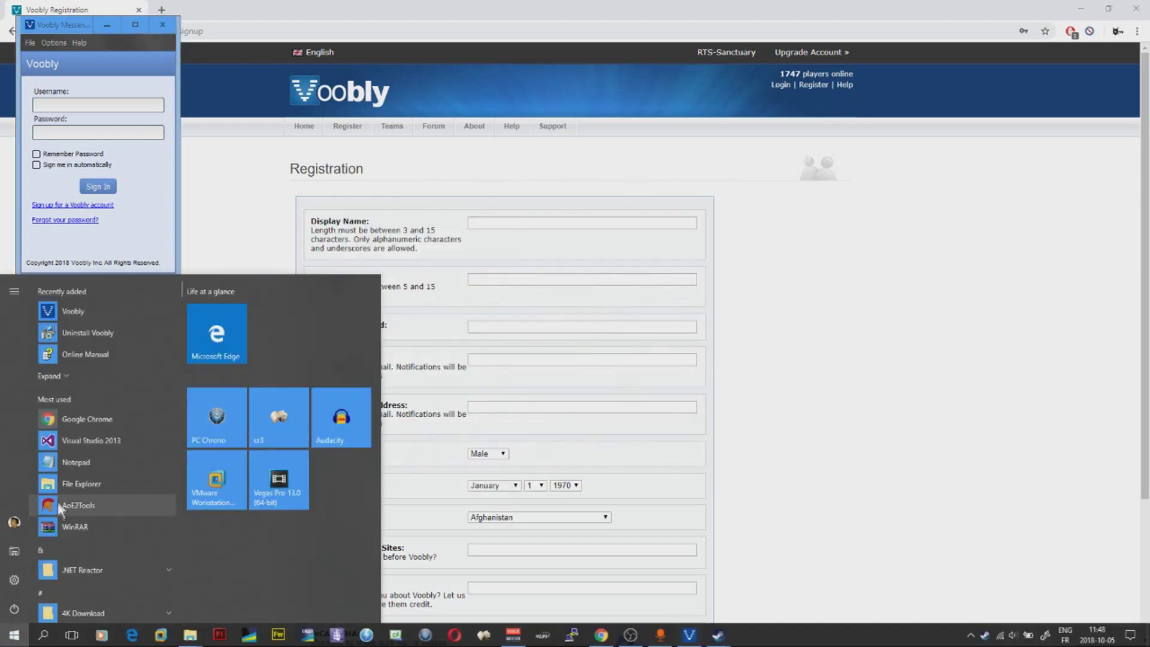
{"action": "left_click", "coordinate": [531, 357]}
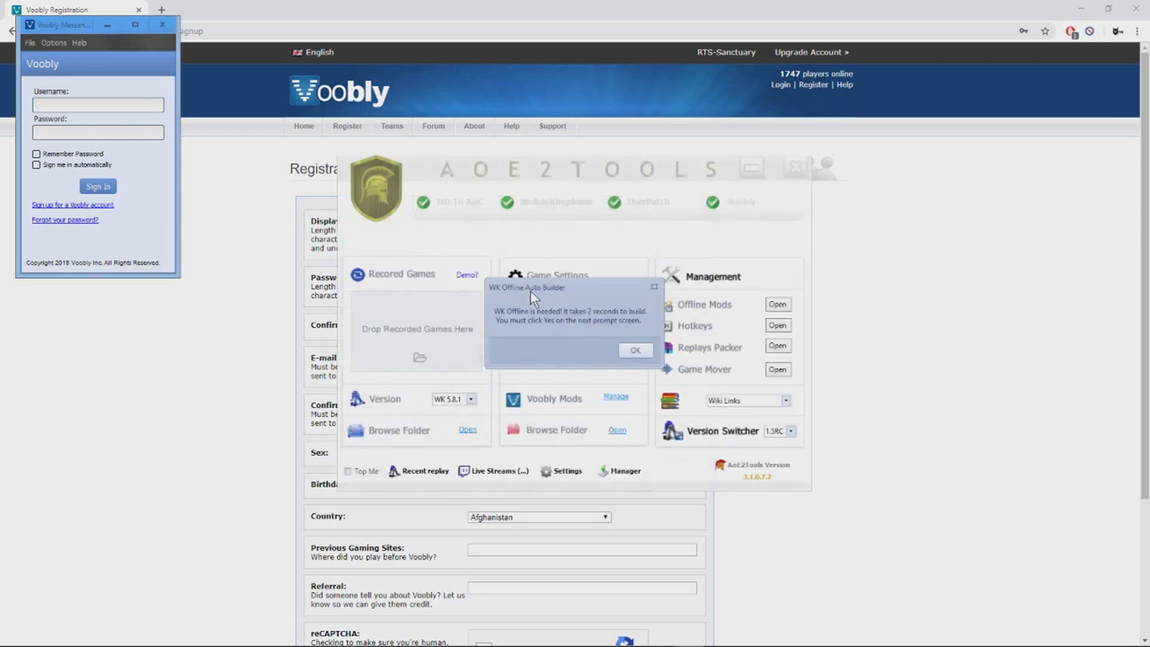
{"action": "left_click_drag", "start_coordinate": [530, 290], "coordinate": [520, 290]}
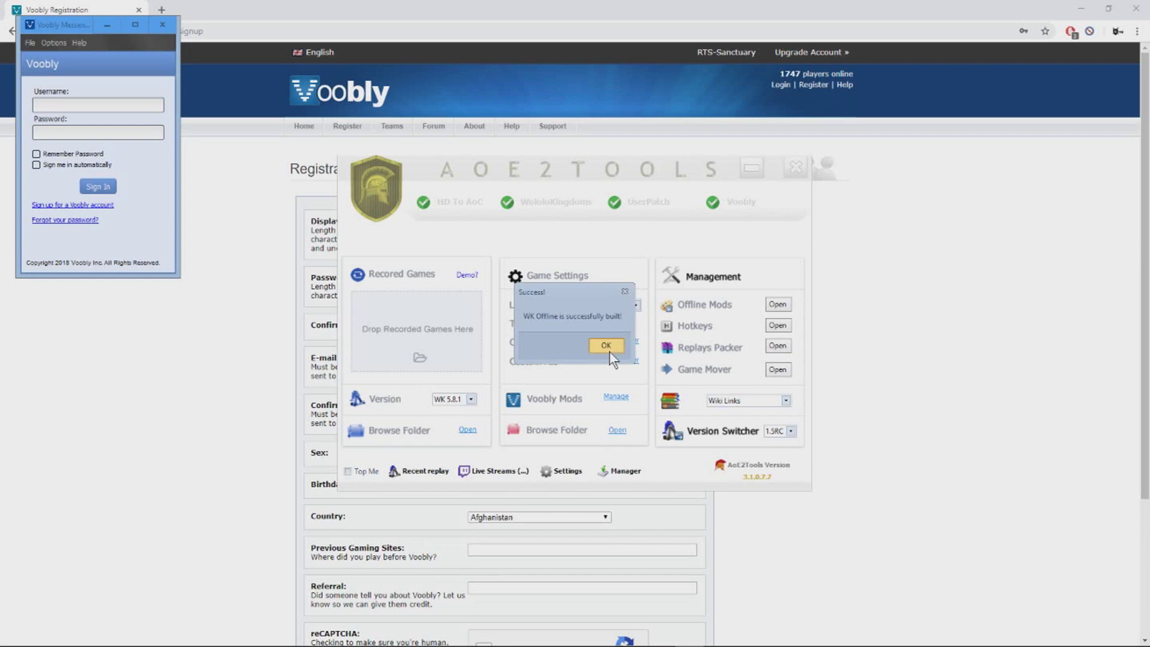
{"action": "left_click", "coordinate": [606, 346]}
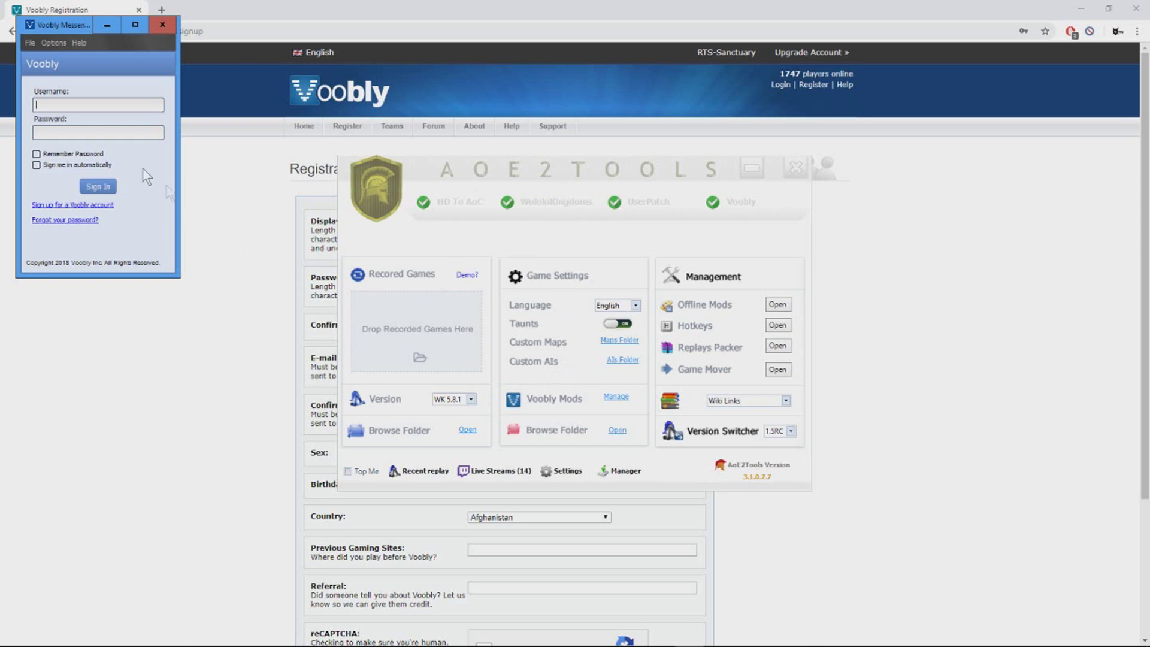
Look through the Voobly registration form, from the display name down to account creation
{"action": "left_click", "coordinate": [277, 312]}
{"action": "type", "text": "fhl"}
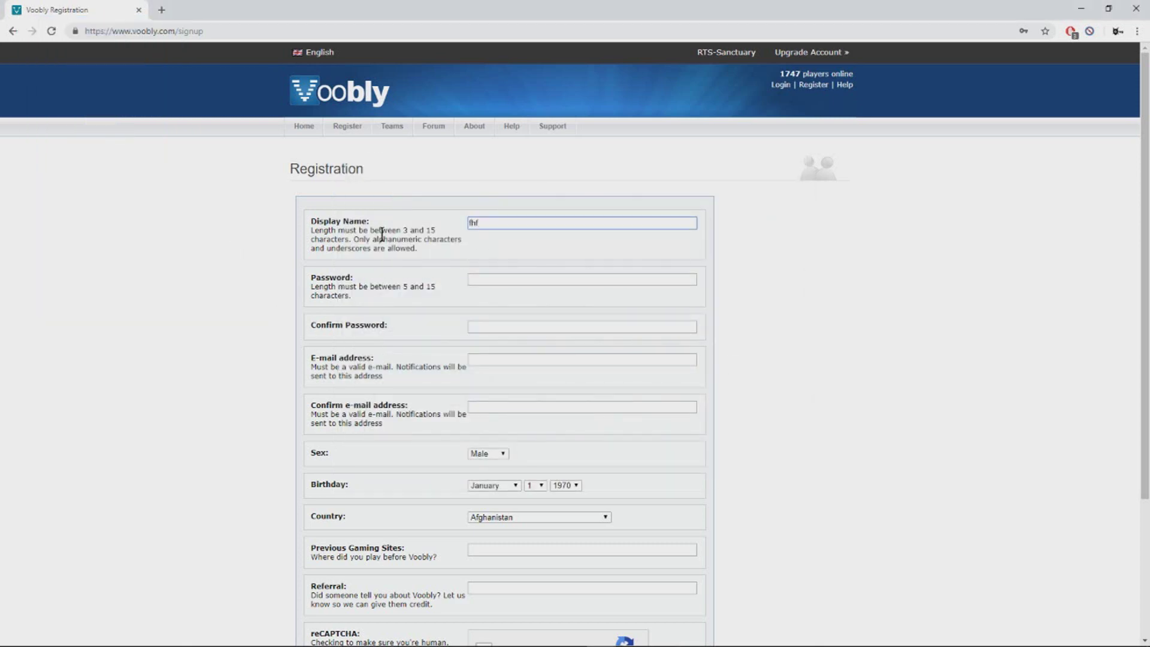
{"action": "key", "text": "BackSpace"}
{"action": "type", "text": "f"}
{"action": "key", "text": "Tab"}
{"action": "left_click_drag", "start_coordinate": [364, 371], "coordinate": [376, 372]}
{"action": "scroll", "coordinate": [375, 372], "scroll_direction": "down", "scroll_amount": 3}
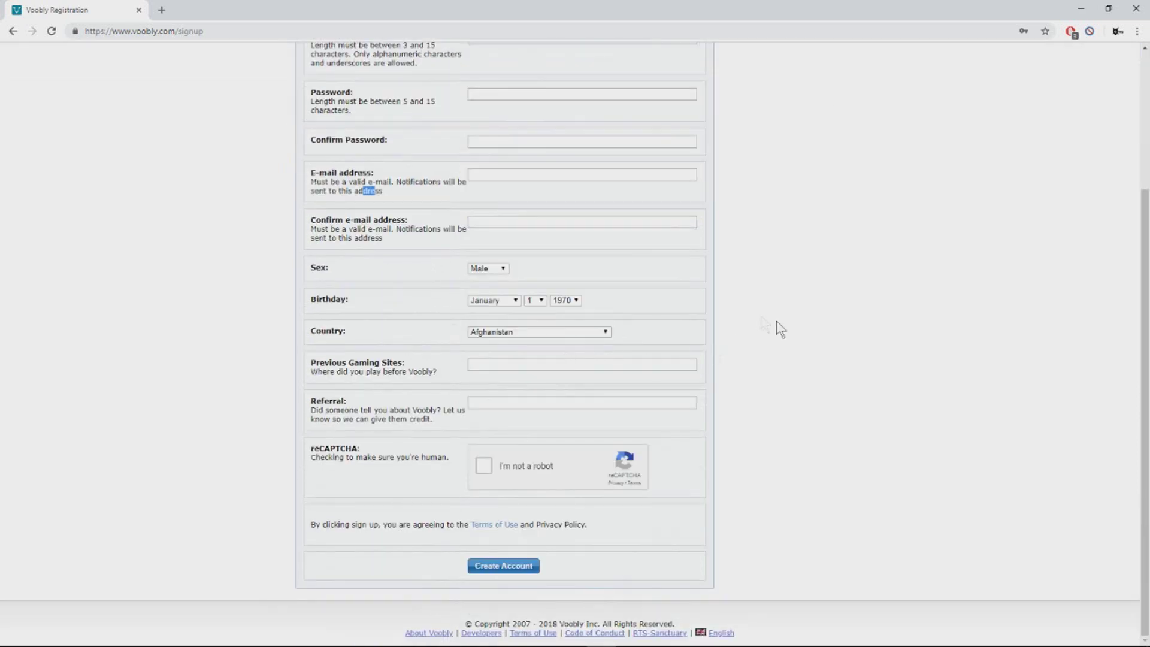
{"action": "scroll", "coordinate": [778, 329], "scroll_direction": "up", "scroll_amount": 3}
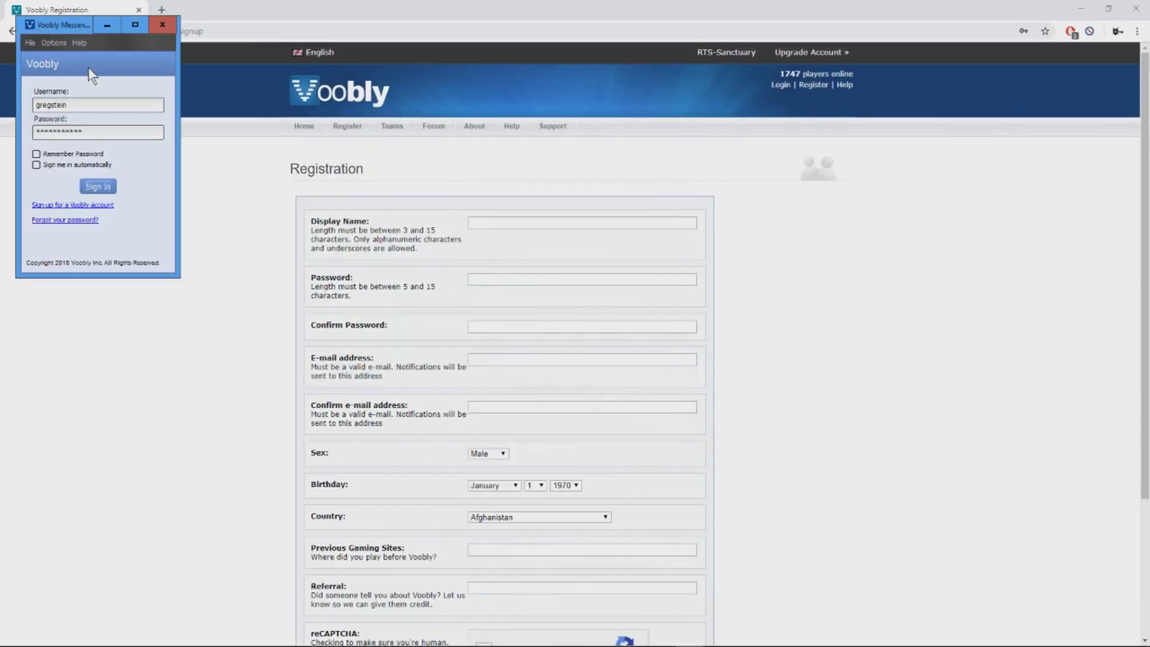
Enter the account password in the Voobly messenger and sign in
{"action": "left_click_drag", "start_coordinate": [104, 132], "coordinate": [16, 128]}
{"action": "type", "text": "***********"}
{"action": "key", "text": "Return"}
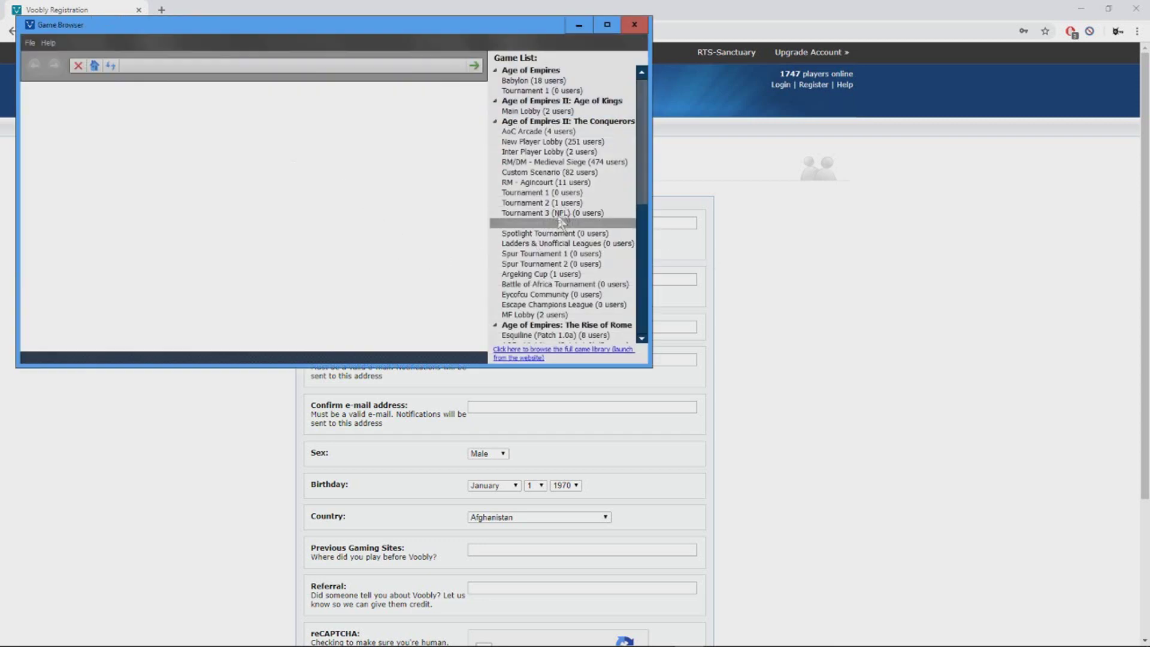
Enter the RM/DM - Medieval Siege lobby and quick-host a game titled 1v1 Arabia
{"action": "double_click", "coordinate": [535, 163]}
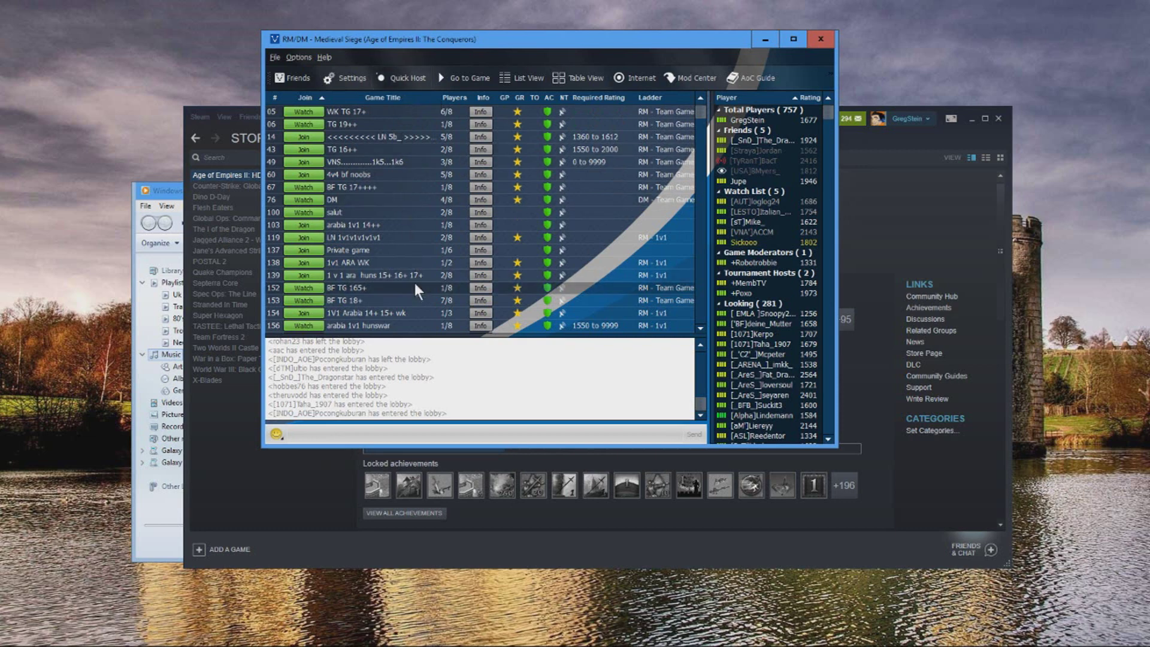
{"action": "left_click", "coordinate": [401, 78]}
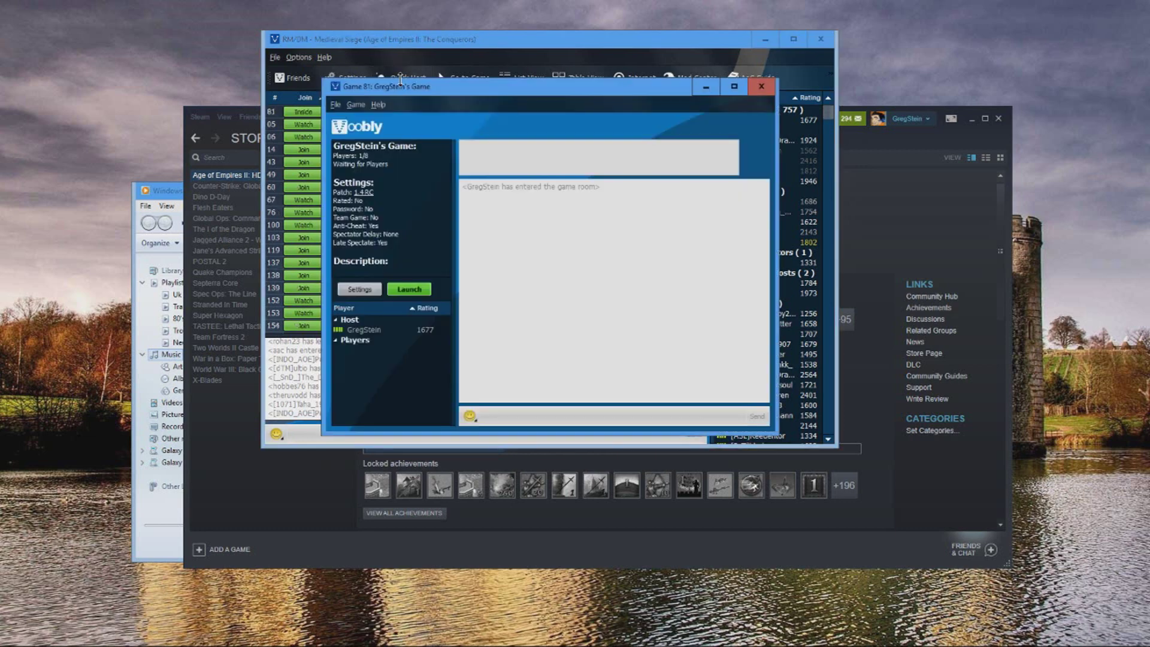
{"action": "left_click", "coordinate": [361, 290]}
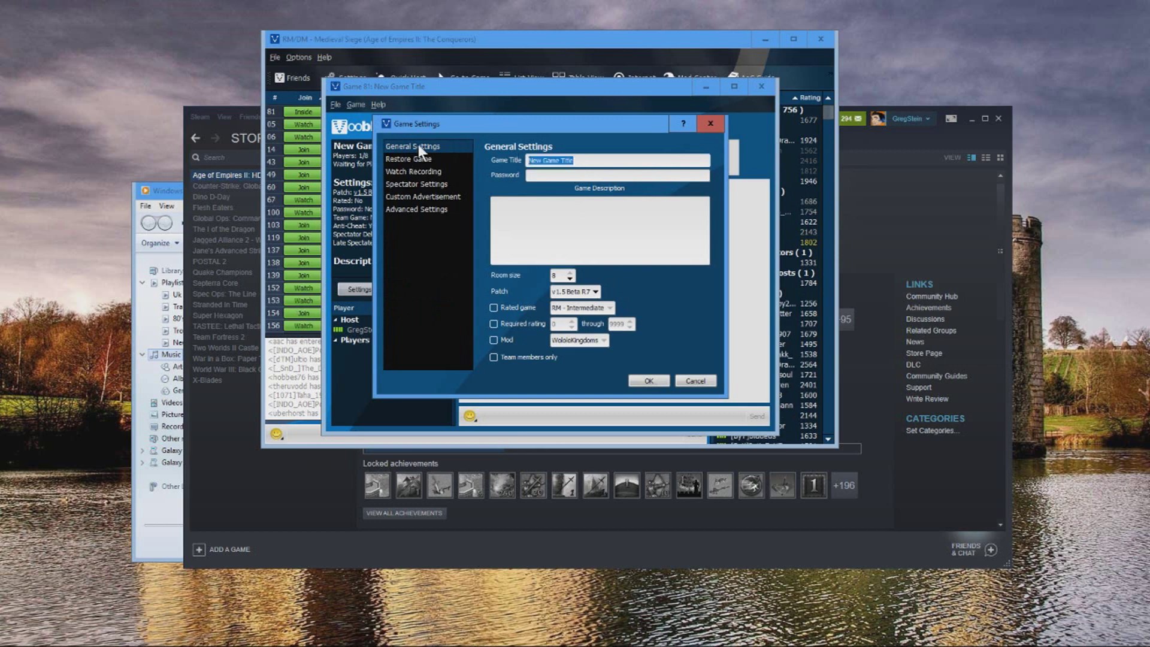
{"action": "type", "text": "1v1"}
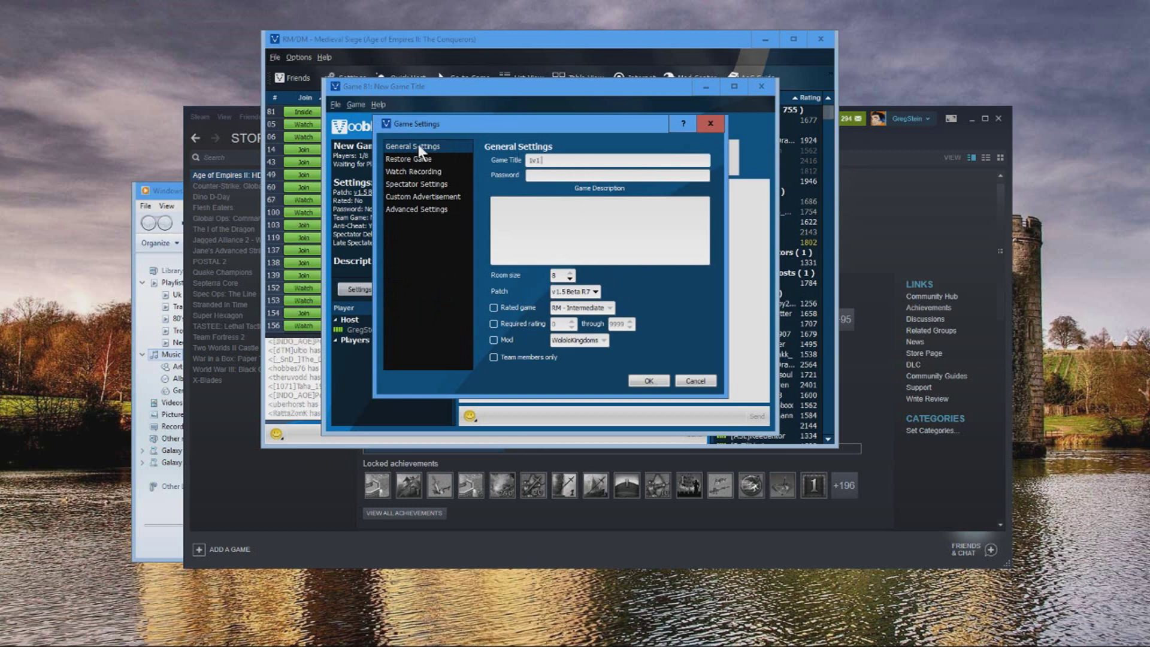
{"action": "type", "text": " Arabia"}
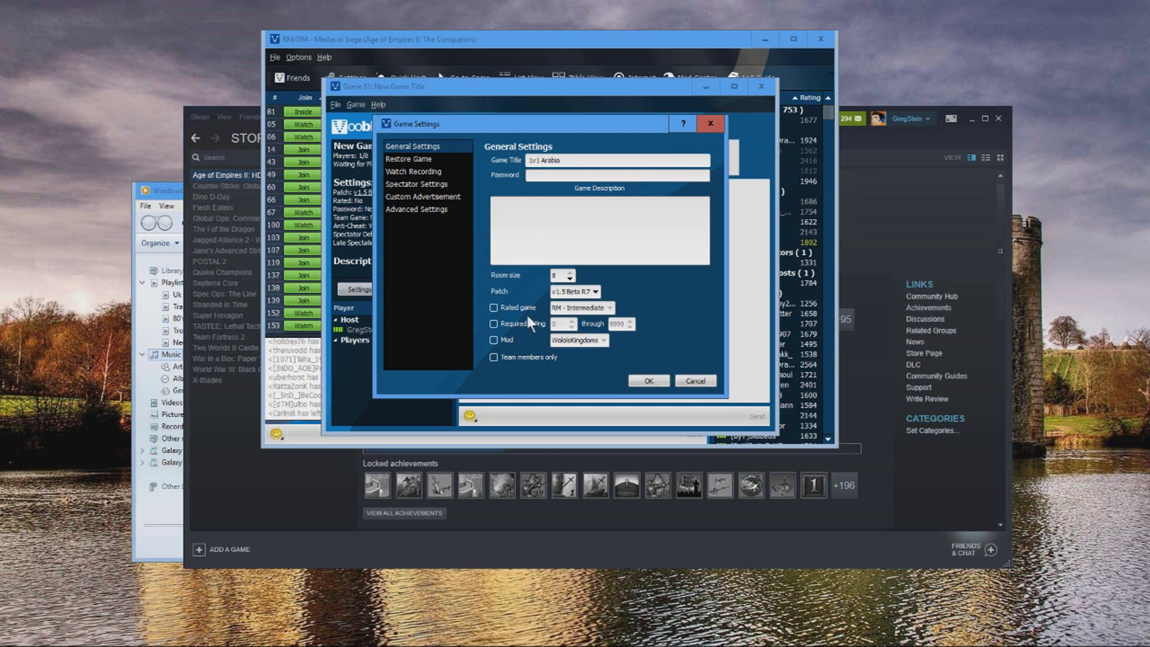
Make the hosted game rated on the RM - 1v1 ladder, enable the WololoKingdoms mod and apply the game settings
{"action": "left_click", "coordinate": [510, 310]}
{"action": "left_click", "coordinate": [577, 308]}
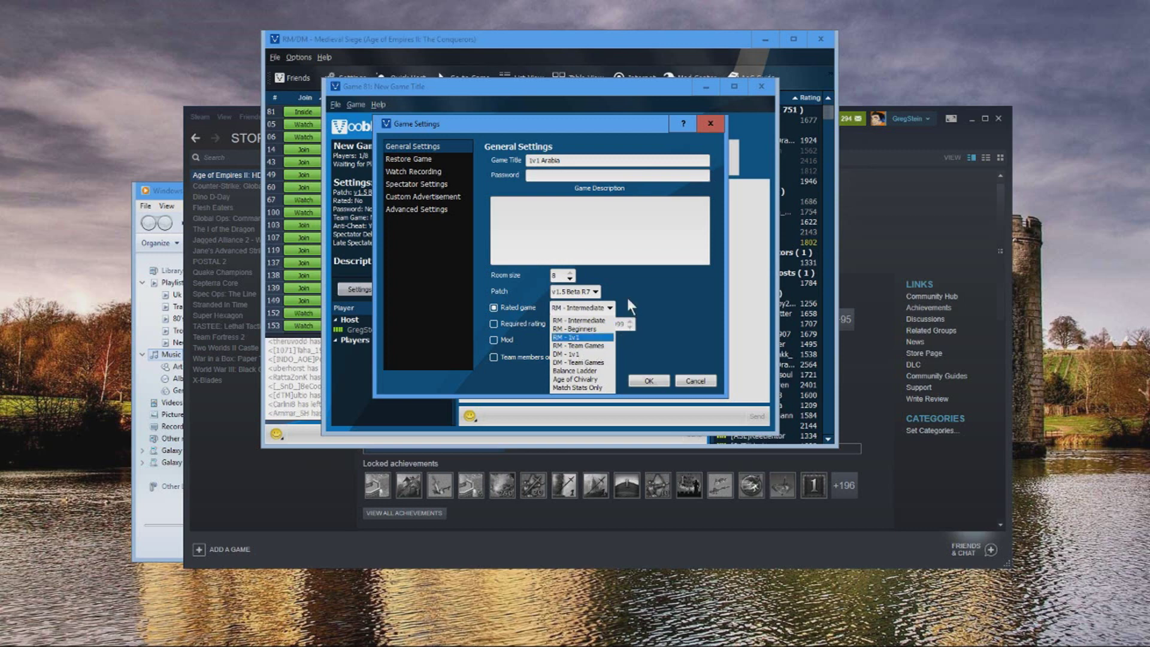
{"action": "left_click", "coordinate": [578, 337]}
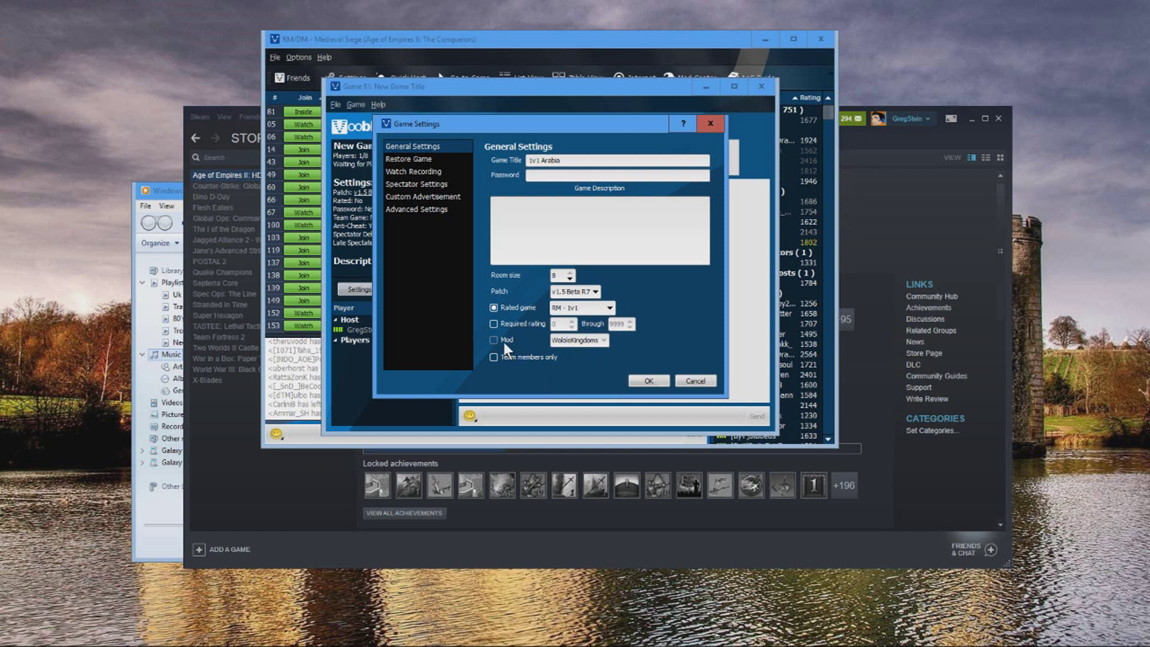
{"action": "left_click", "coordinate": [505, 346]}
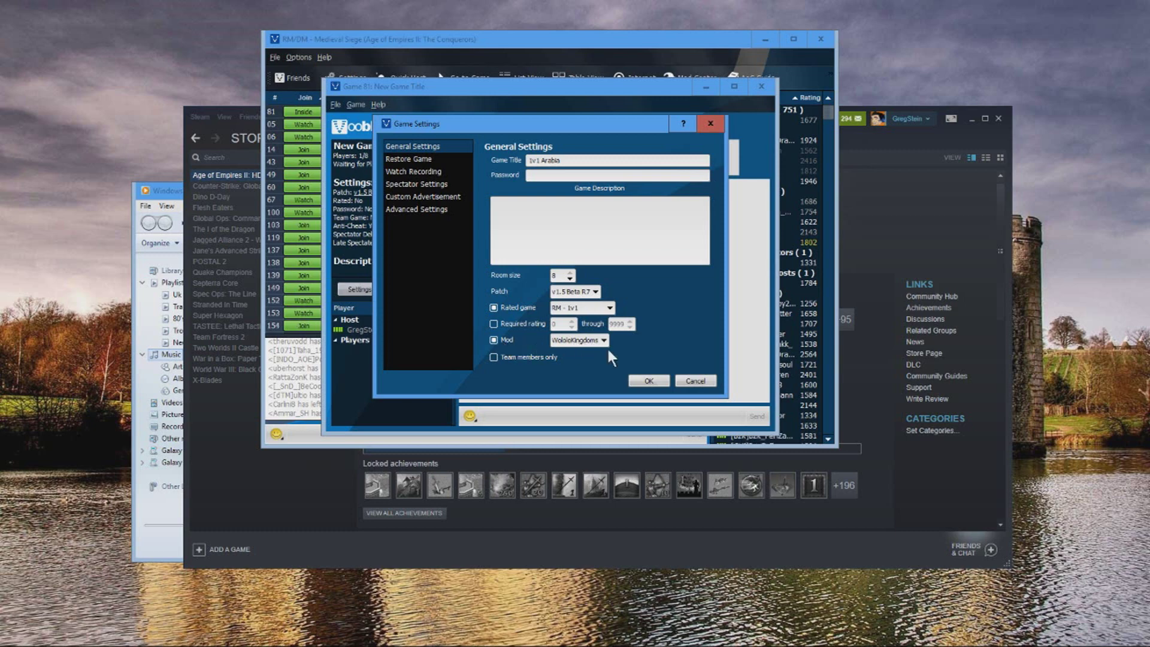
{"action": "left_click", "coordinate": [649, 383]}
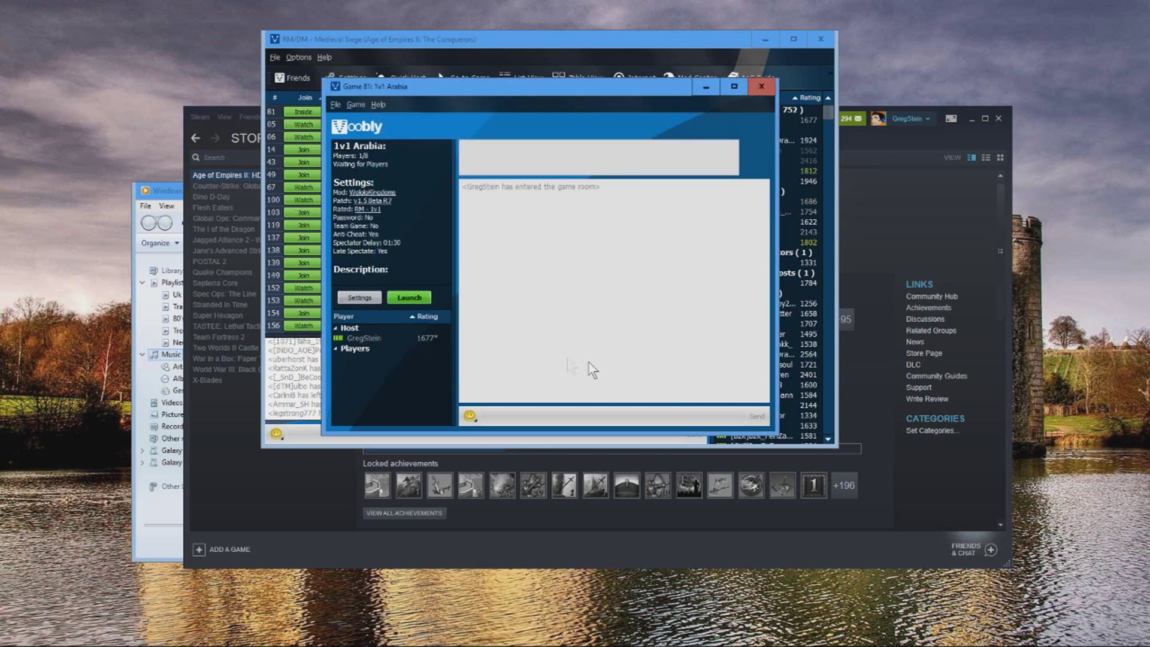
{"action": "mouse_move", "coordinate": [429, 344]}
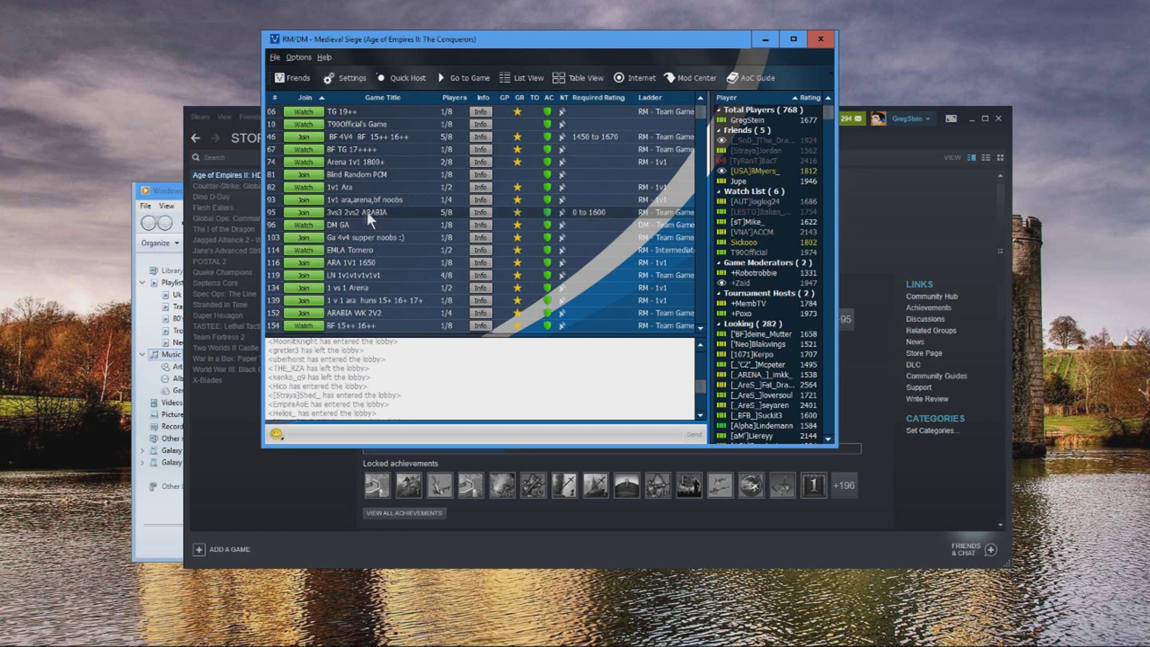
Join the 3vs3 2vs2 ARABIA game room, look over its player list and leave the room
{"action": "left_click", "coordinate": [314, 216]}
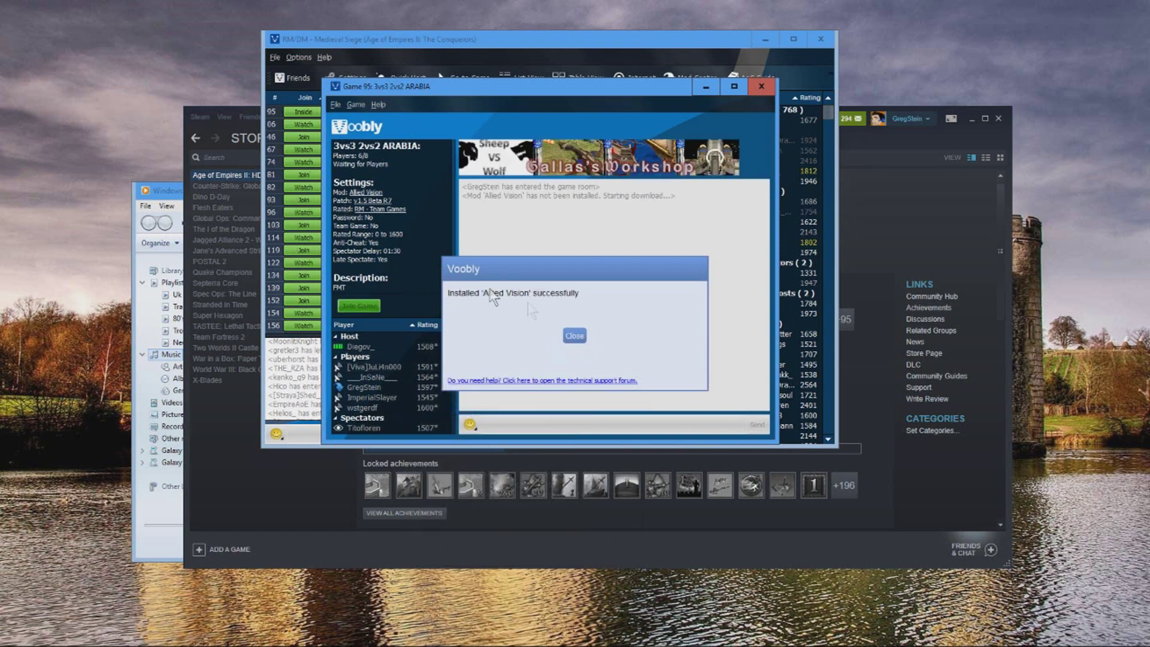
{"action": "left_click", "coordinate": [574, 337]}
{"action": "mouse_move", "coordinate": [366, 398]}
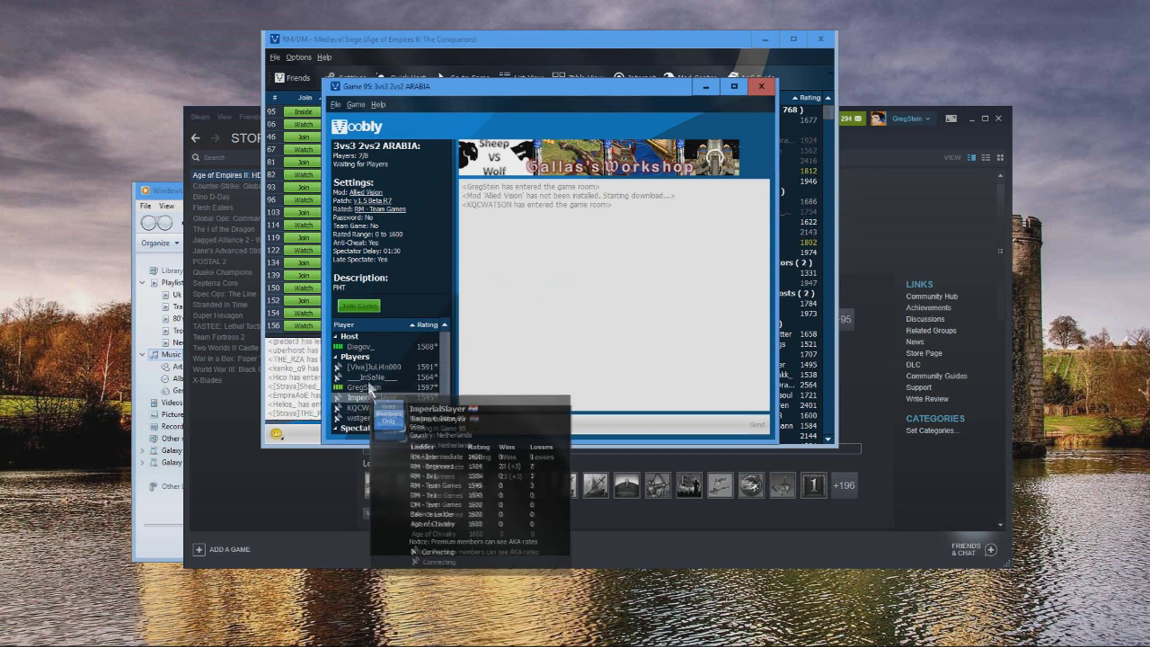
{"action": "scroll", "coordinate": [388, 358], "scroll_direction": "down", "scroll_amount": 1}
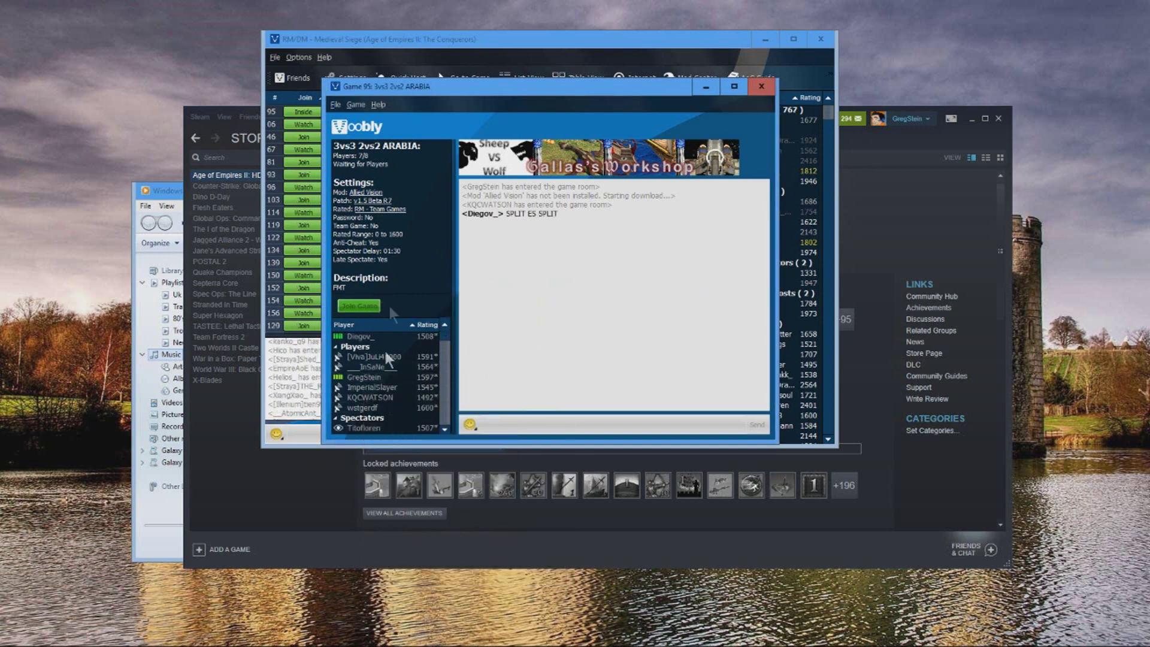
{"action": "left_click", "coordinate": [761, 86]}
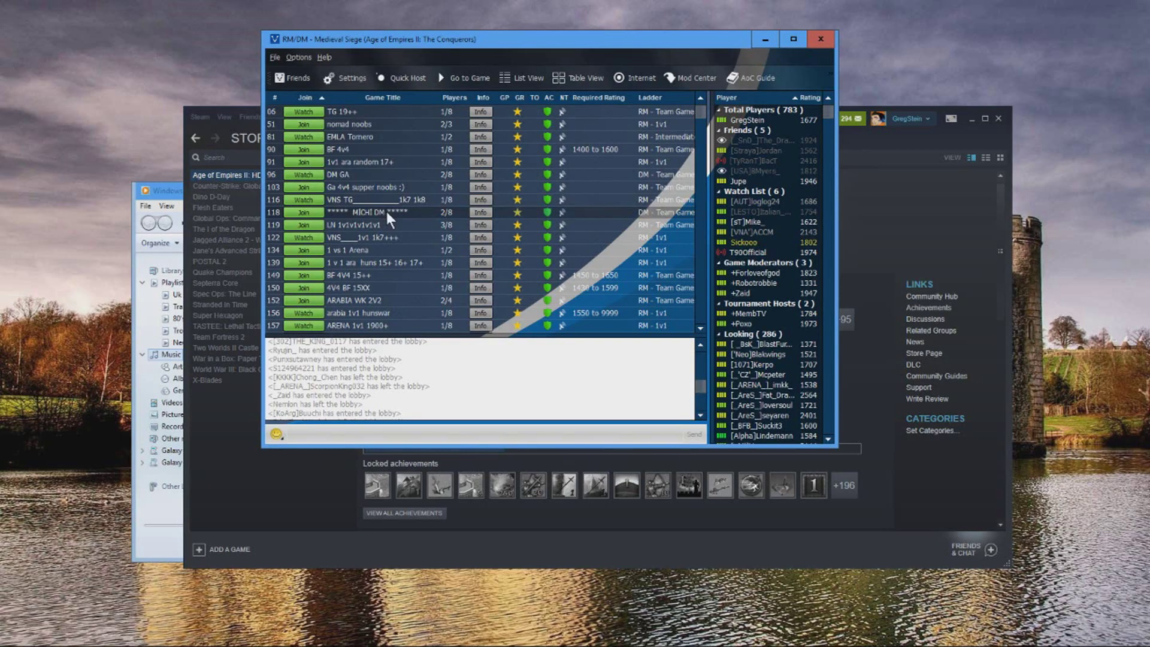
Look through the lobby's open and running games and start watching the 1x1 2200 match
{"action": "scroll", "coordinate": [391, 234], "scroll_direction": "down", "scroll_amount": 5}
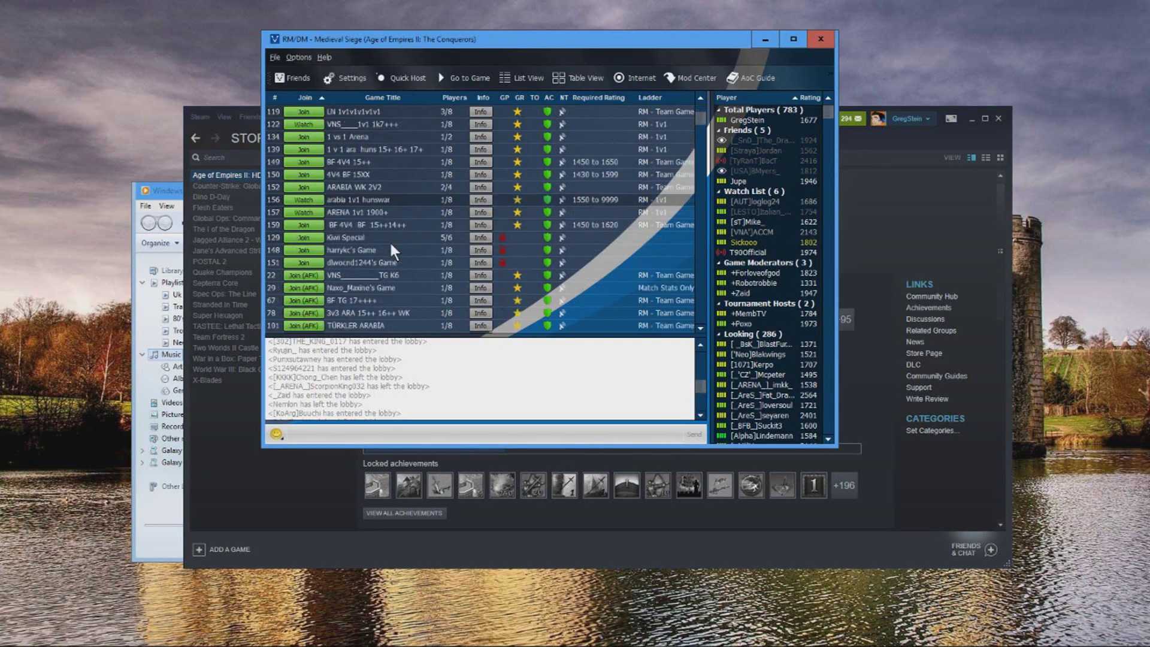
{"action": "scroll", "coordinate": [392, 240], "scroll_direction": "up", "scroll_amount": 3}
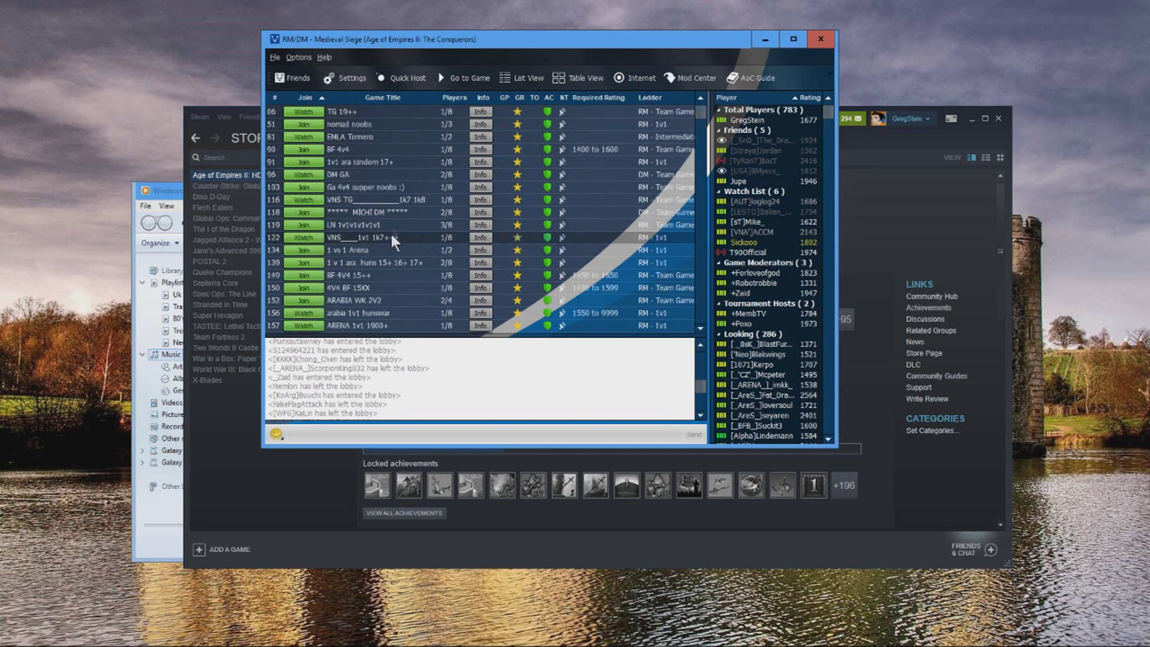
{"action": "scroll", "coordinate": [398, 180], "scroll_direction": "down", "scroll_amount": 5}
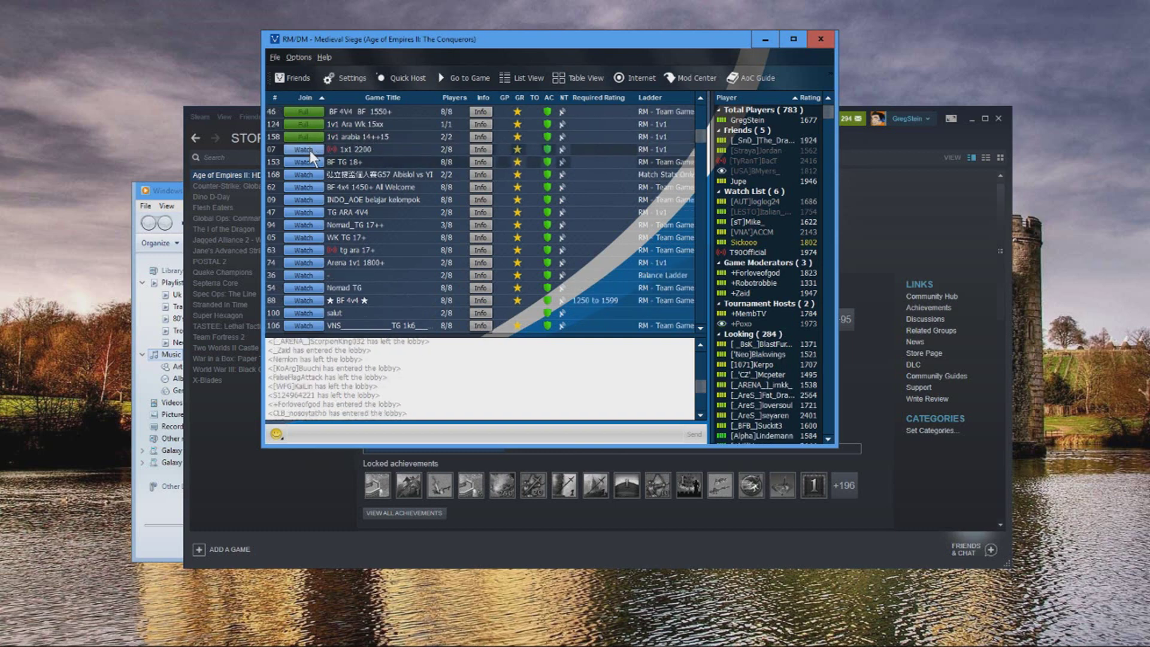
{"action": "left_click", "coordinate": [304, 150]}
{"action": "mouse_move", "coordinate": [408, 347]}
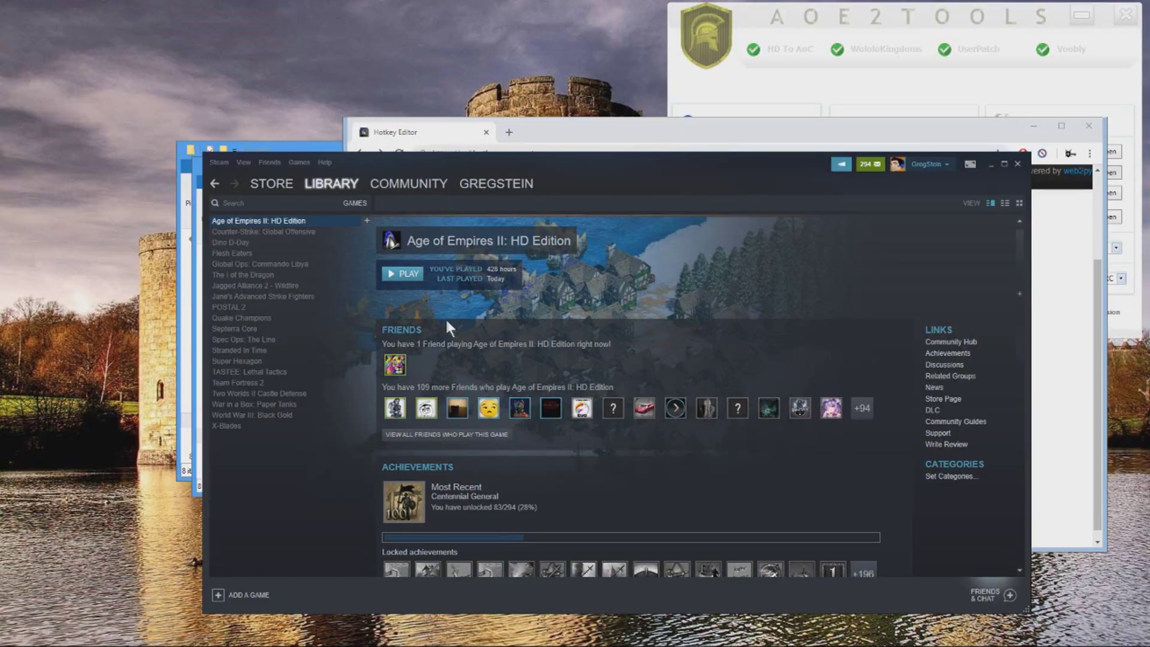
Switch to the Steam library and browse the local files of Age of Empires II: HD Edition
{"action": "left_click", "coordinate": [357, 203]}
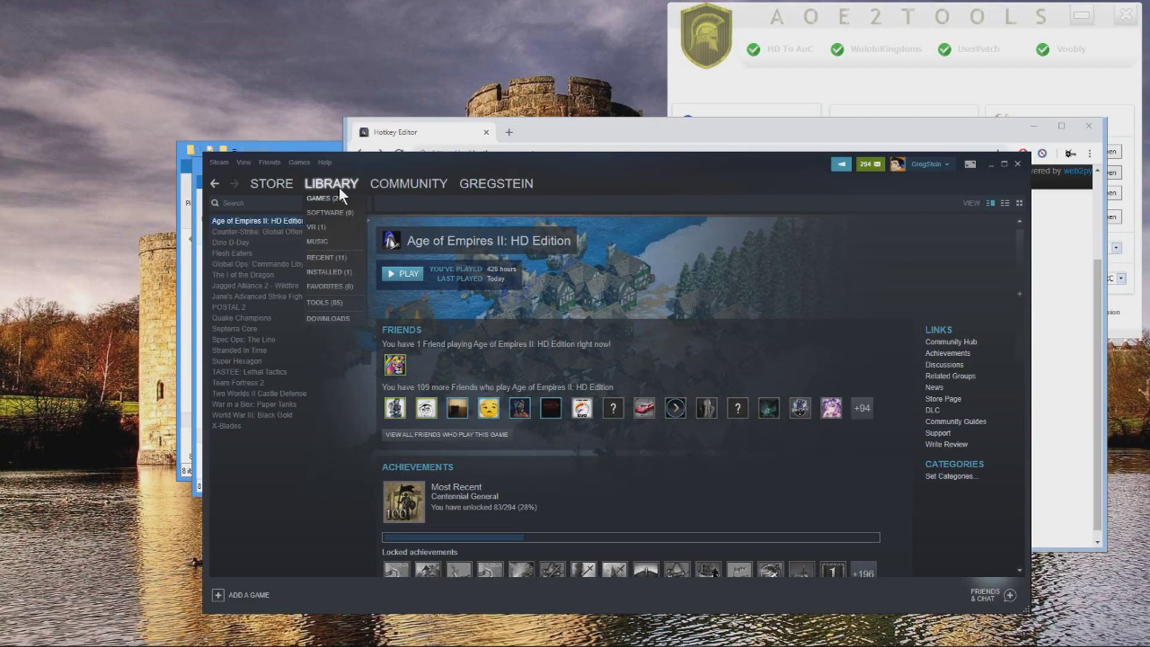
{"action": "left_click", "coordinate": [324, 199]}
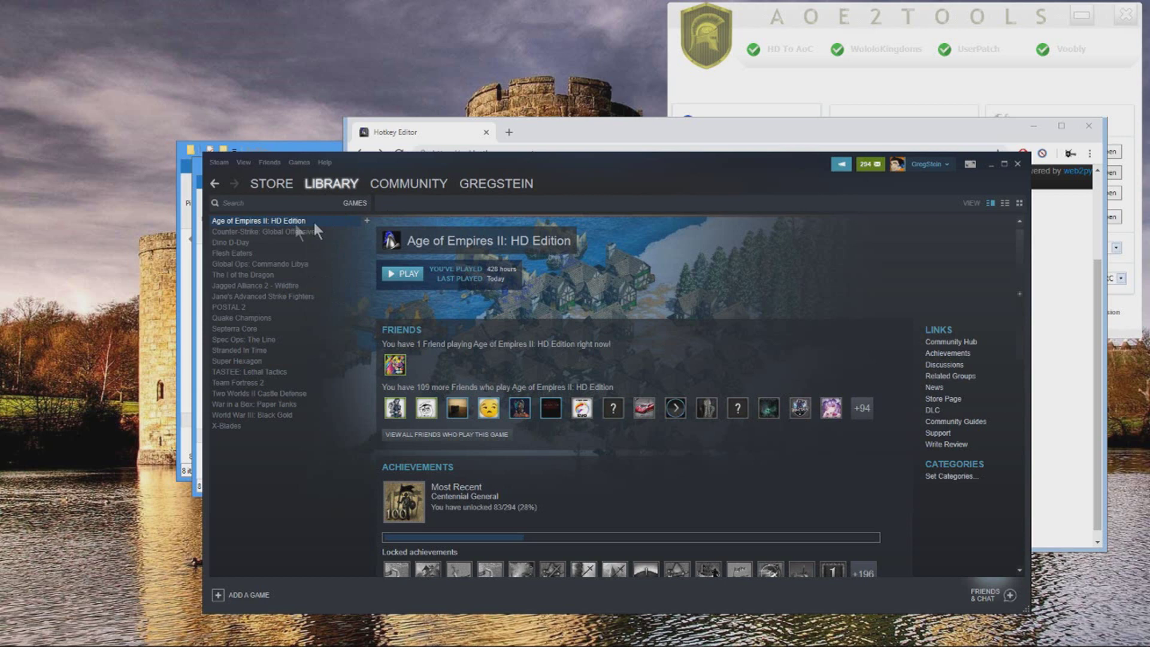
{"action": "right_click", "coordinate": [258, 224]}
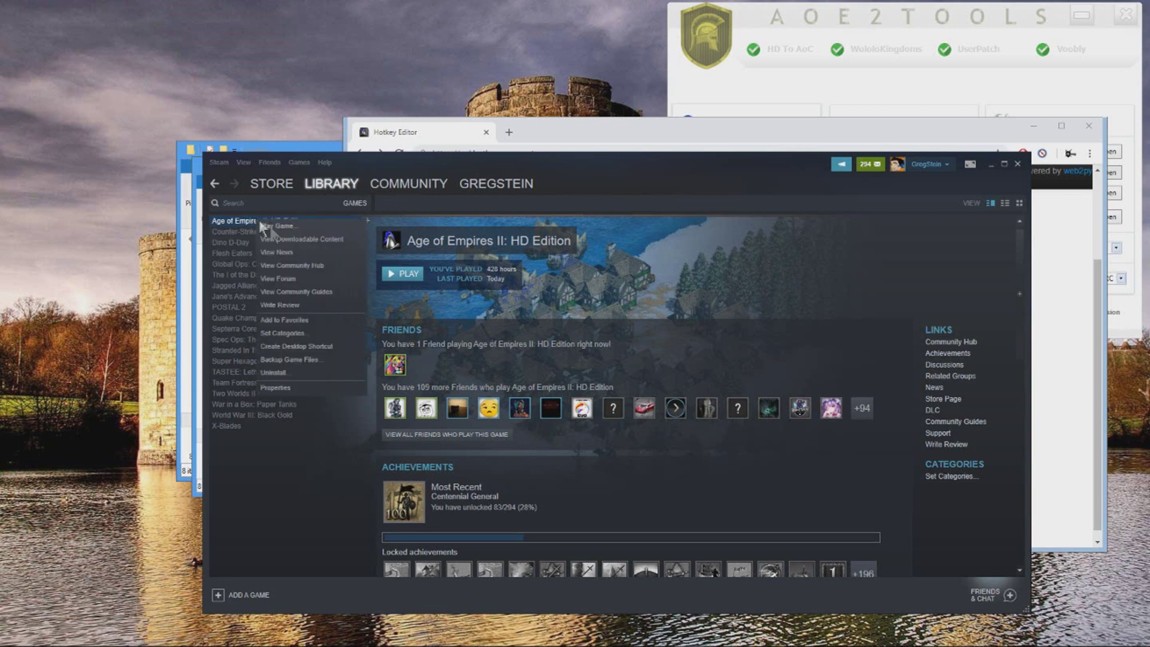
{"action": "left_click", "coordinate": [281, 389]}
{"action": "left_click", "coordinate": [316, 120]}
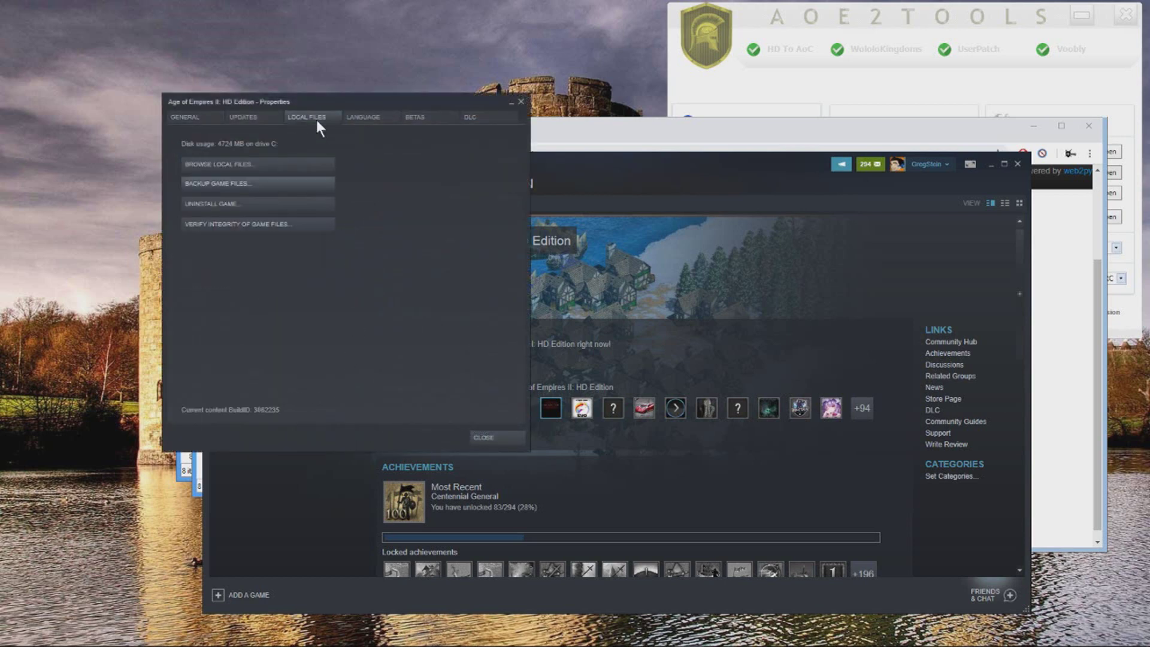
{"action": "left_click", "coordinate": [217, 163]}
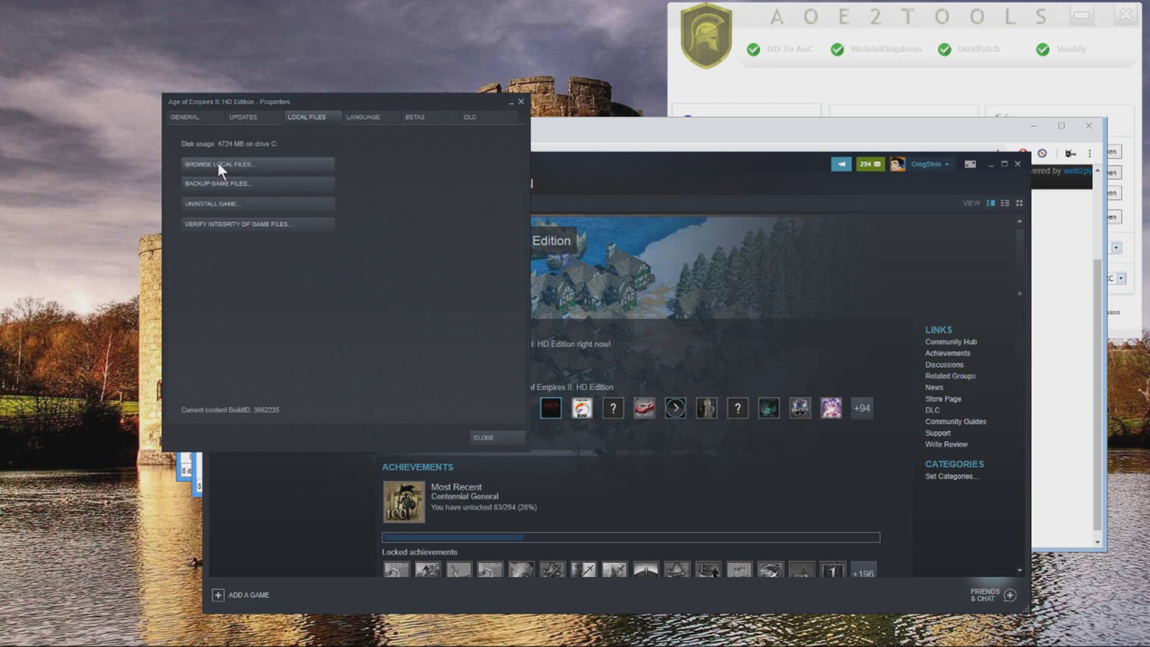
Open the Profiles folder inside Age2HD and copy its full path
{"action": "scroll", "coordinate": [449, 383], "scroll_direction": "down", "scroll_amount": 1}
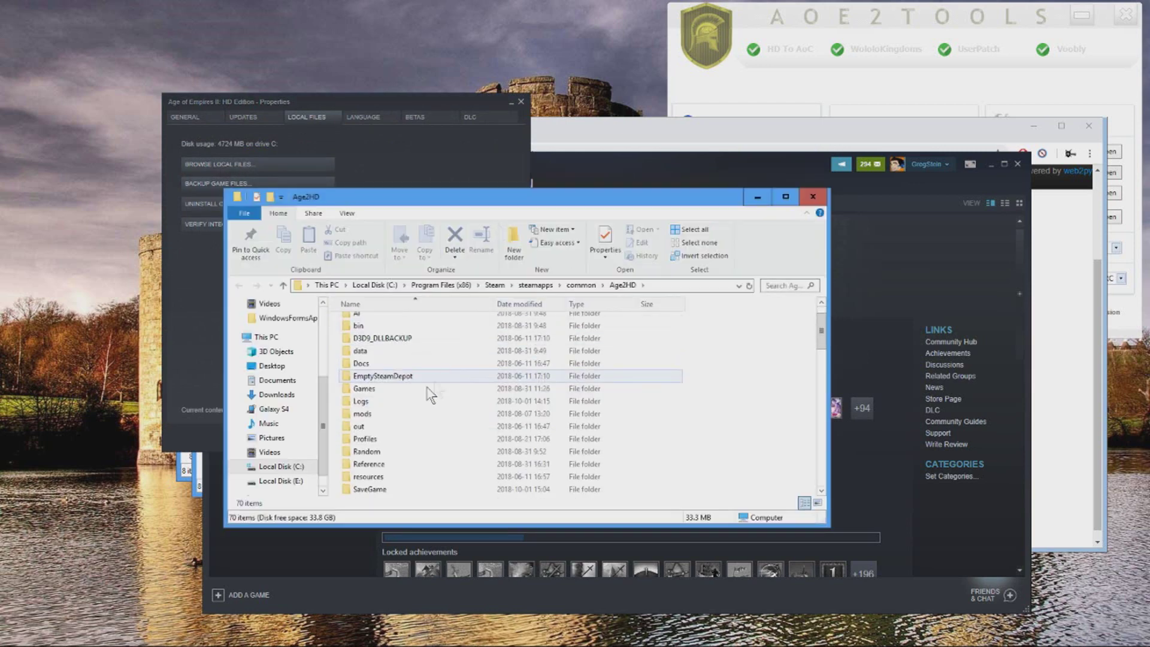
{"action": "double_click", "coordinate": [366, 439]}
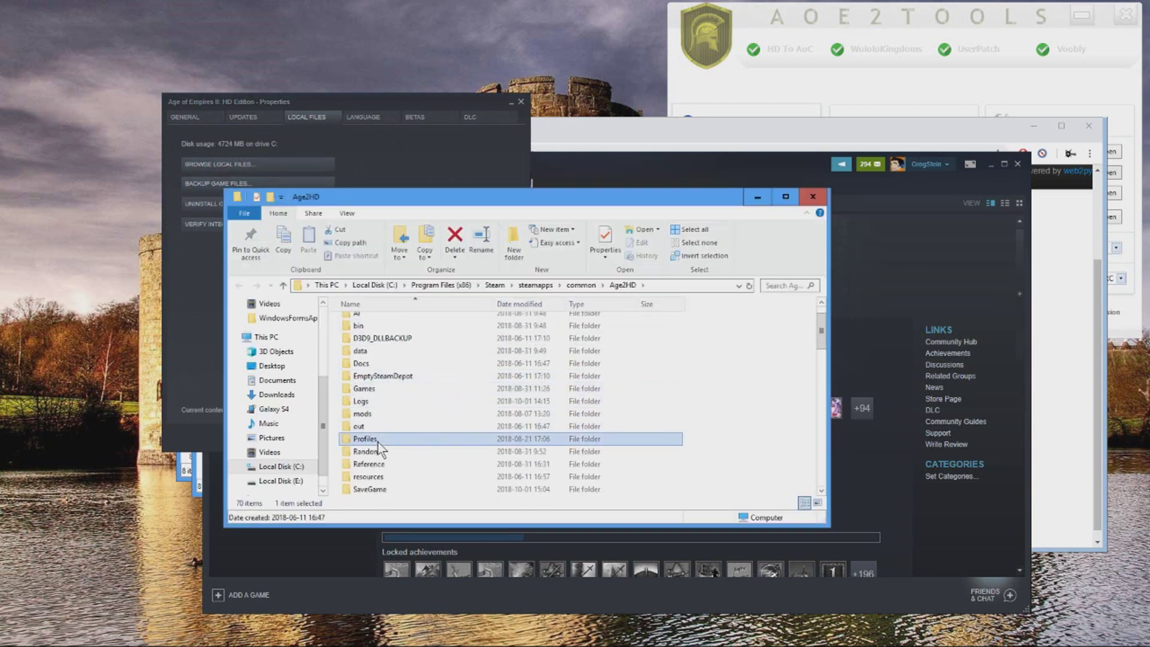
{"action": "left_click", "coordinate": [691, 288]}
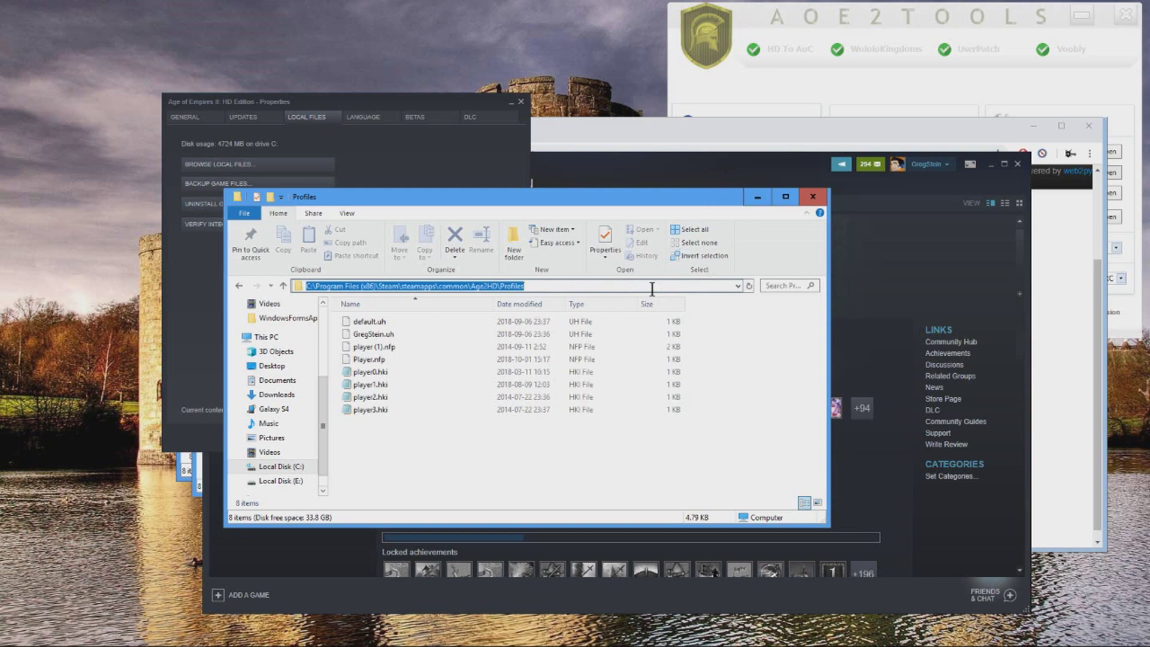
{"action": "right_click", "coordinate": [652, 288]}
{"action": "left_click", "coordinate": [671, 333]}
Switch to the Hotkey Editor website and choose player0.hki from the copied Profiles path as the file to upload
{"action": "left_click", "coordinate": [737, 149]}
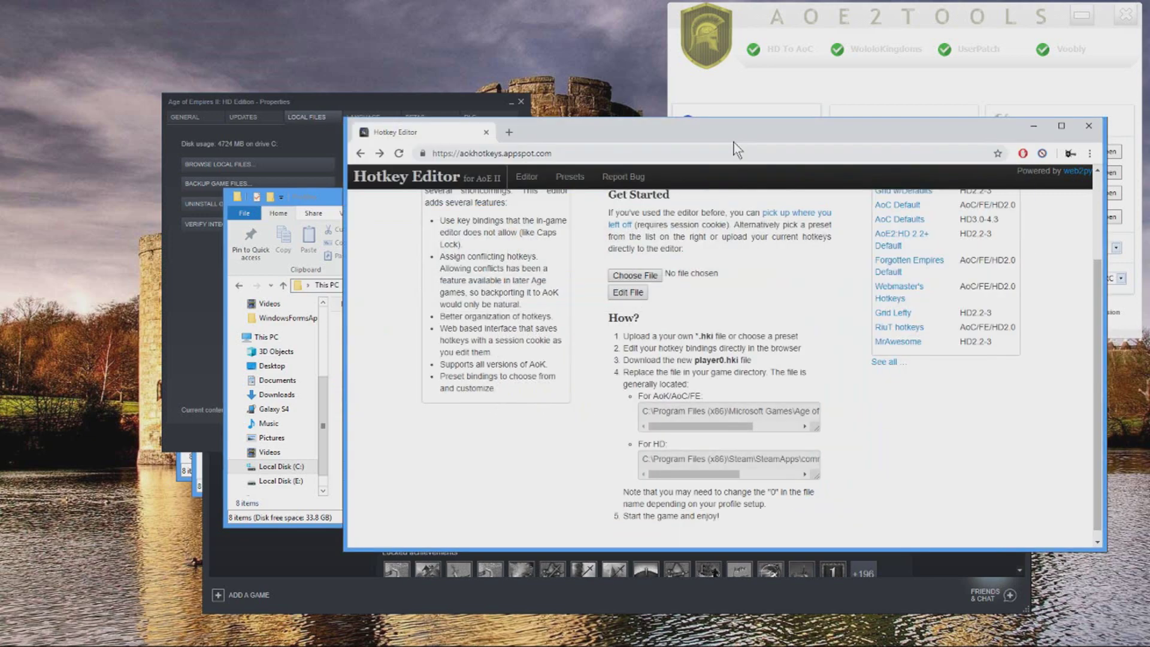
{"action": "left_click", "coordinate": [544, 153]}
{"action": "scroll", "coordinate": [733, 334], "scroll_direction": "up", "scroll_amount": 2}
{"action": "left_click", "coordinate": [652, 397]}
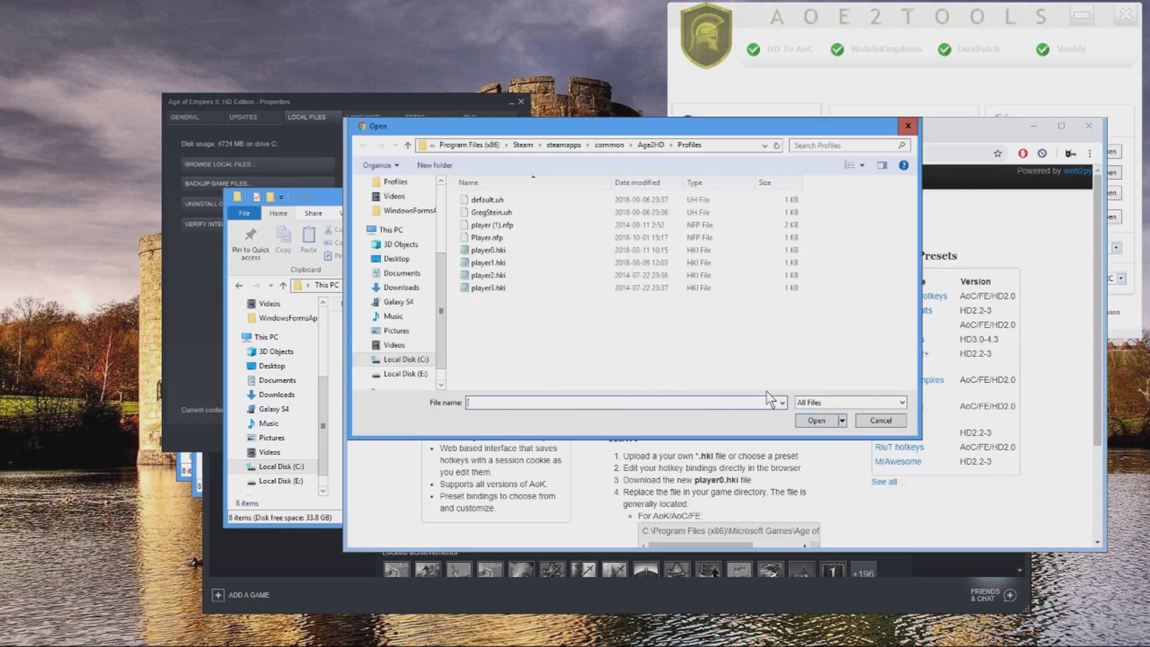
{"action": "right_click", "coordinate": [525, 401]}
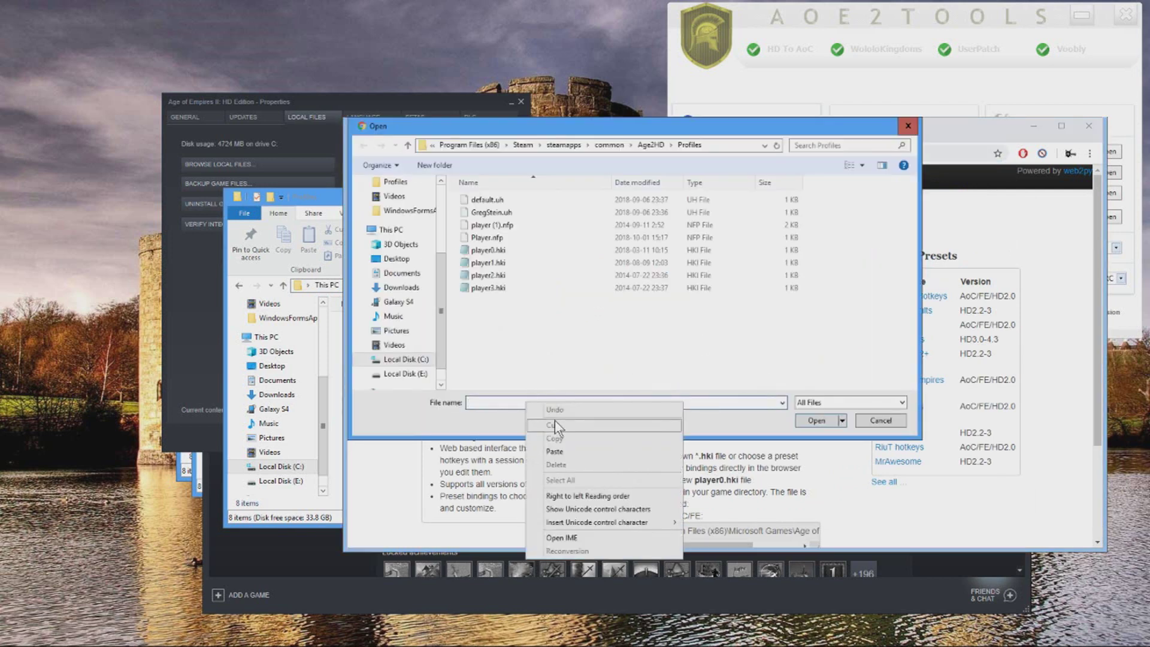
{"action": "left_click", "coordinate": [551, 449]}
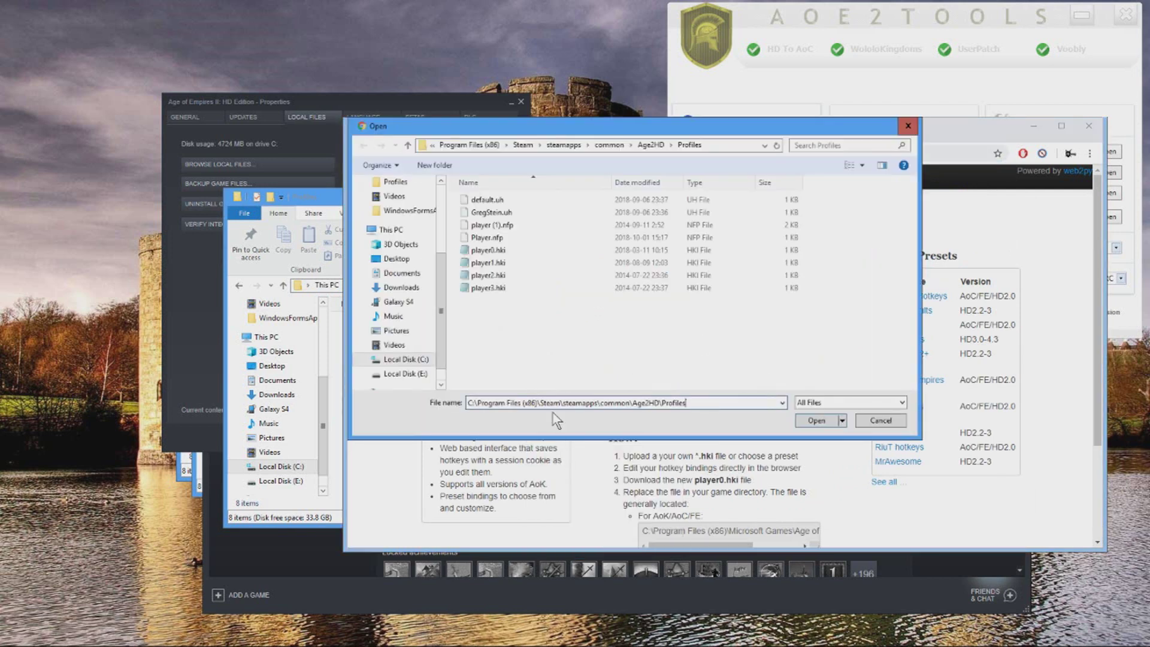
{"action": "left_click", "coordinate": [810, 423]}
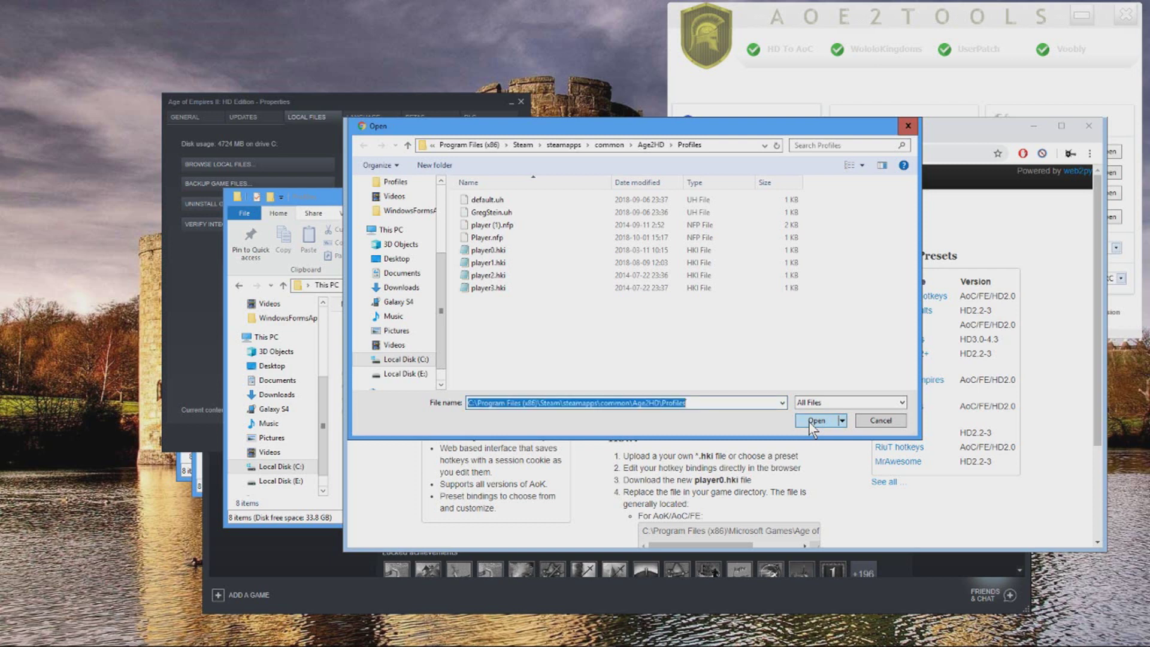
{"action": "left_click", "coordinate": [497, 251]}
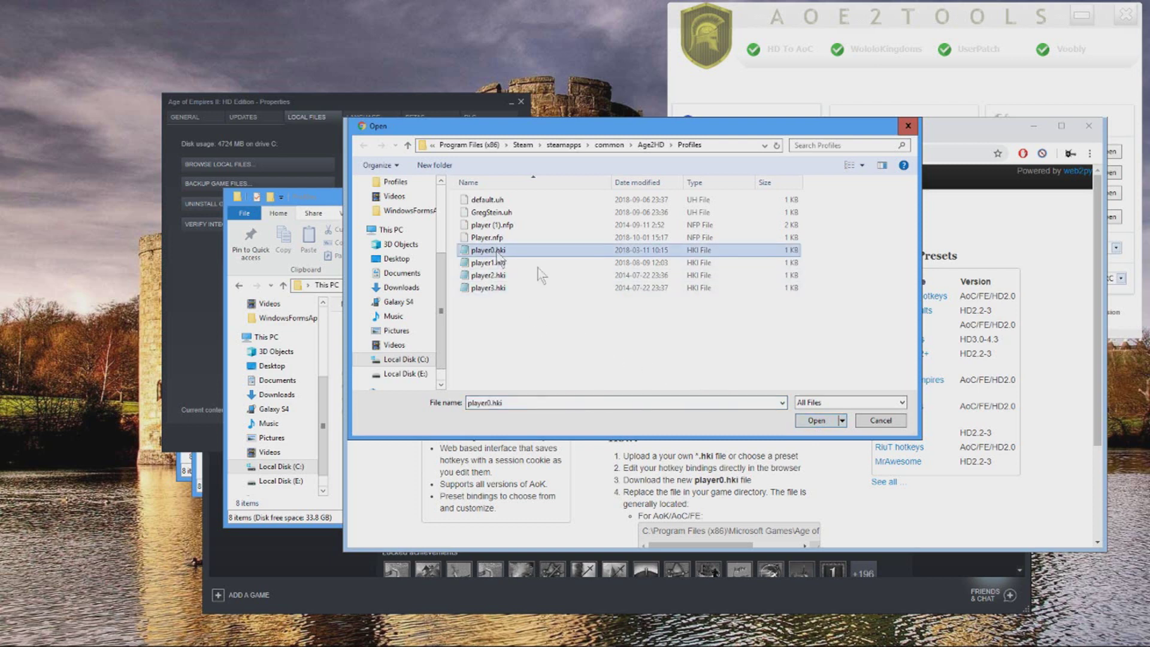
{"action": "left_click", "coordinate": [818, 421]}
Load the chosen hotkey file for editing and look through its go-to, control group and unit bindings
{"action": "scroll", "coordinate": [731, 390], "scroll_direction": "down", "scroll_amount": 1}
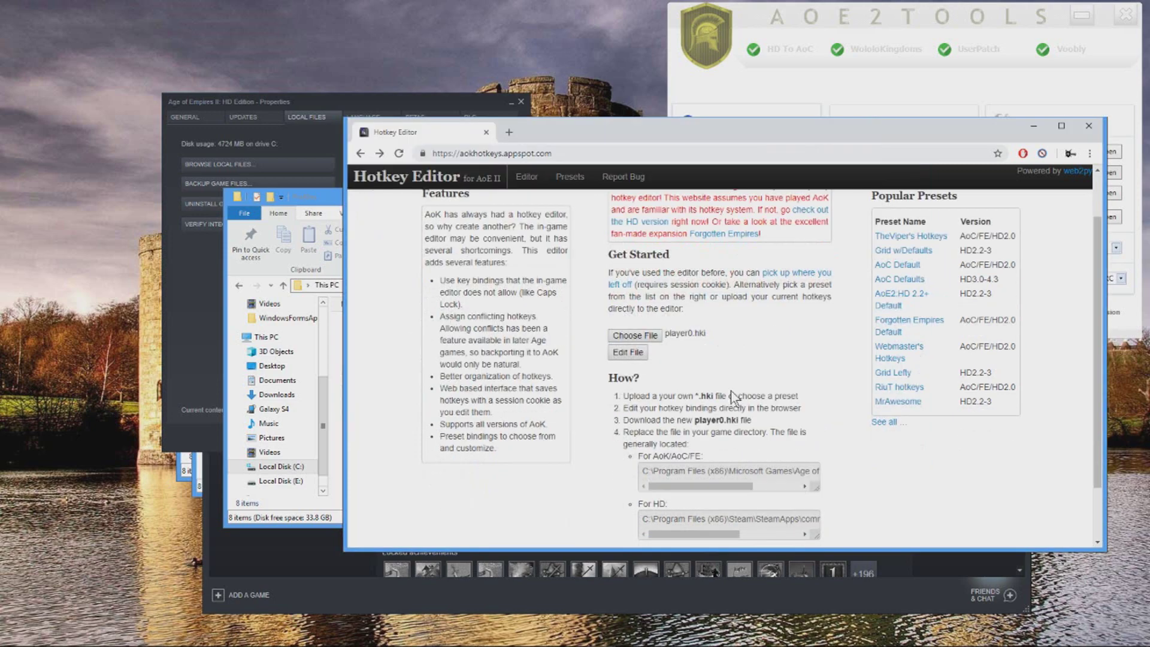
{"action": "left_click", "coordinate": [636, 353]}
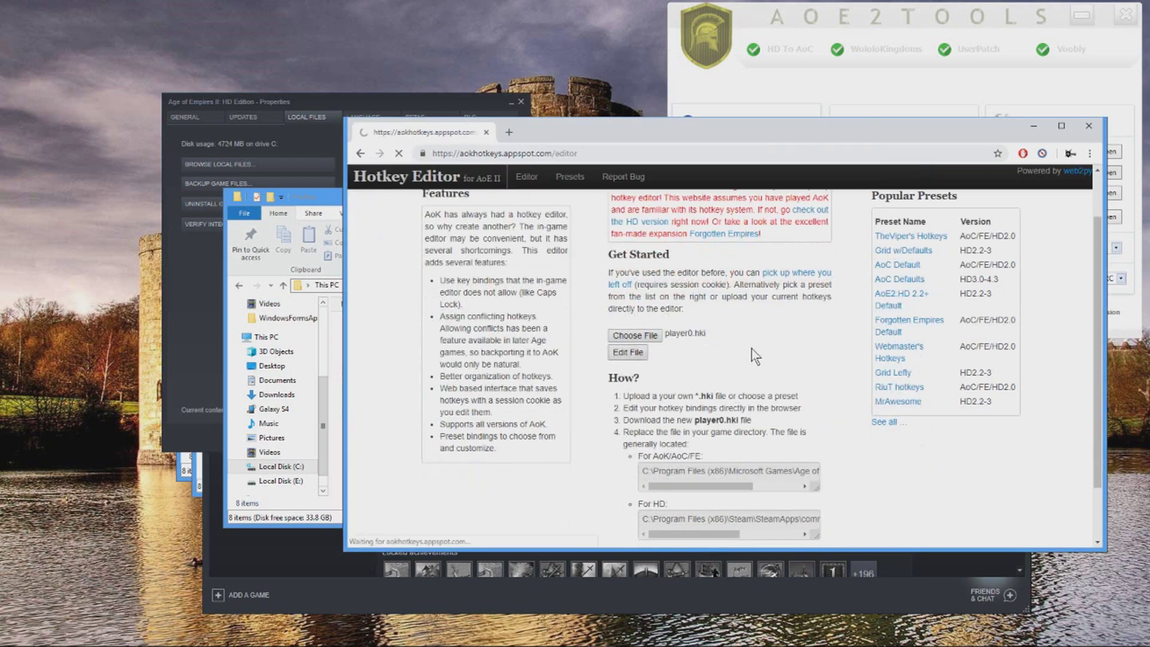
{"action": "scroll", "coordinate": [742, 327], "scroll_direction": "down", "scroll_amount": 2}
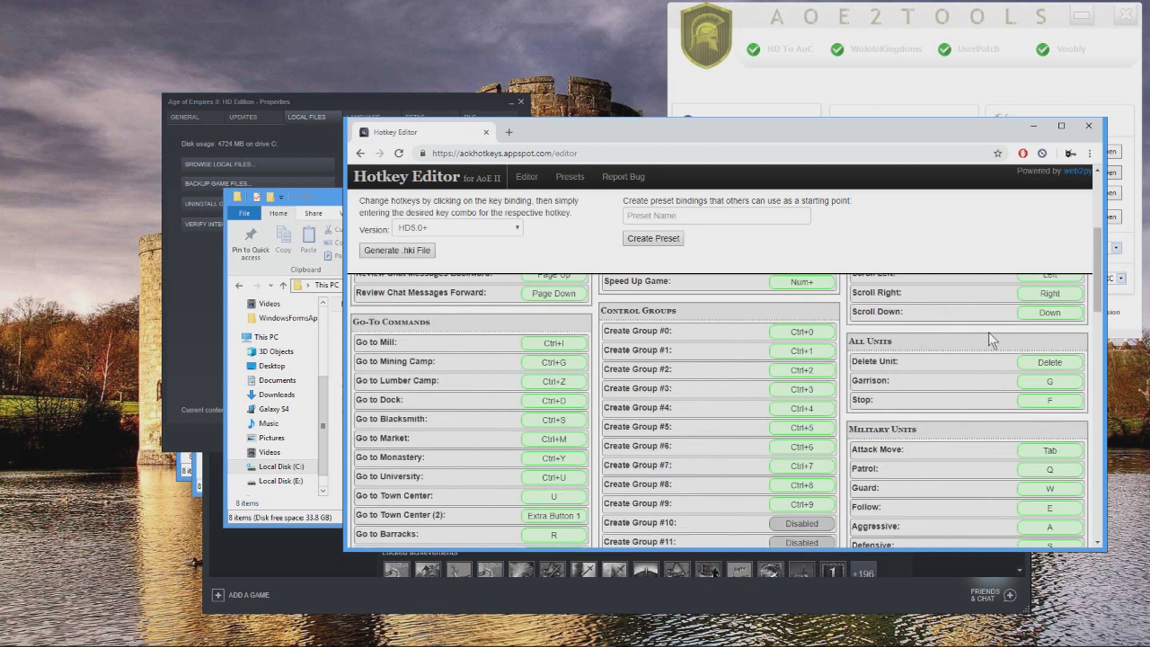
Set the hotkey file's version to AoC/FE/HD2.0 and generate the converted .hki file
{"action": "scroll", "coordinate": [981, 380], "scroll_direction": "down", "scroll_amount": 4}
{"action": "scroll", "coordinate": [719, 385], "scroll_direction": "down", "scroll_amount": 3}
{"action": "scroll", "coordinate": [694, 398], "scroll_direction": "up", "scroll_amount": 10}
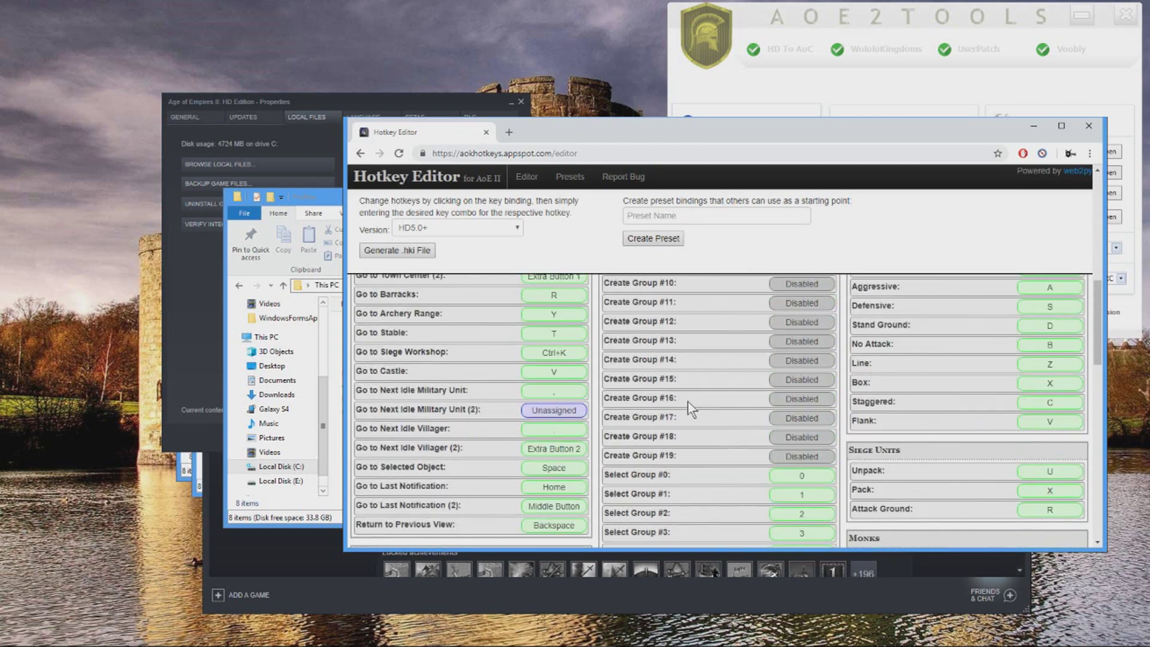
{"action": "left_click", "coordinate": [450, 232]}
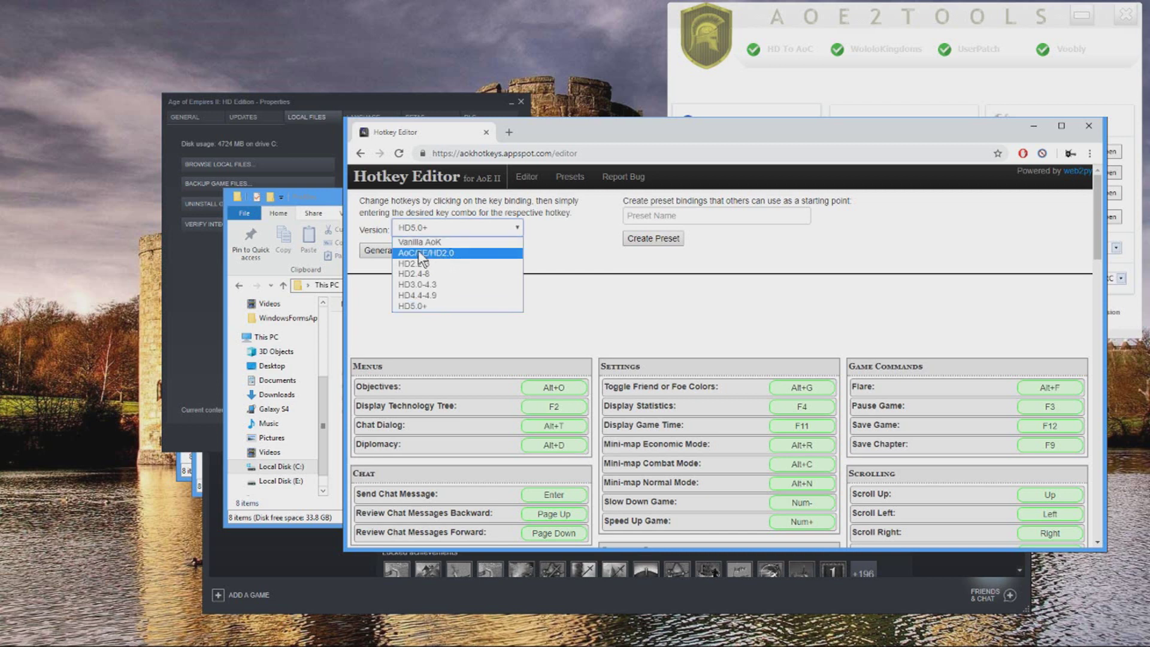
{"action": "left_click", "coordinate": [452, 255]}
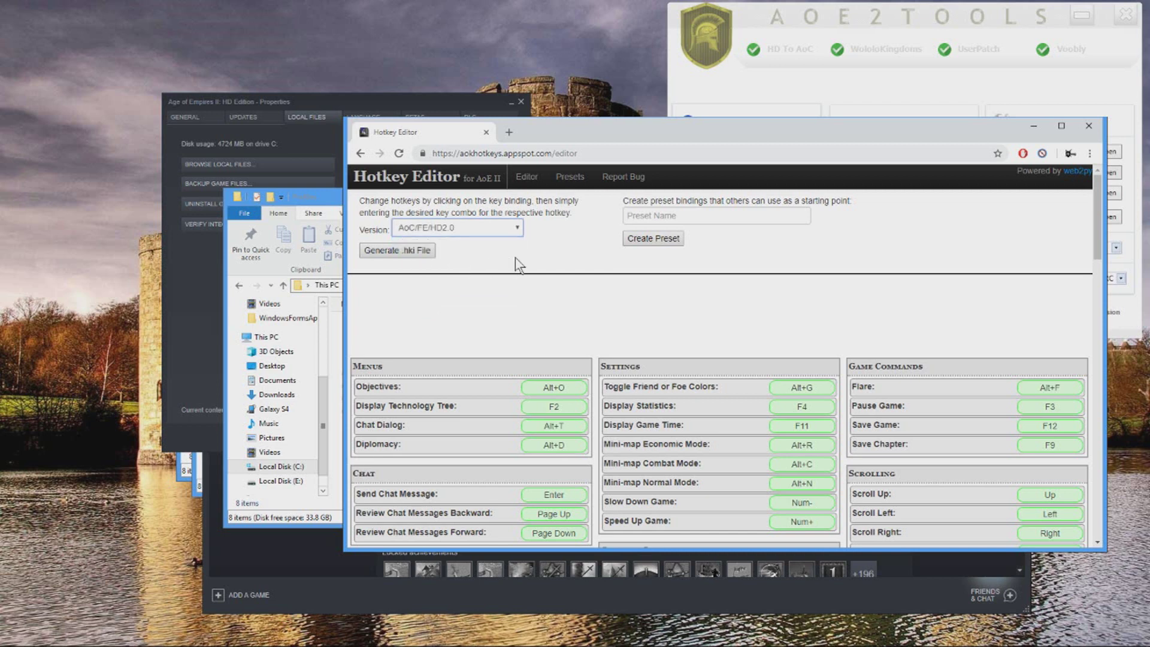
{"action": "left_click", "coordinate": [413, 251]}
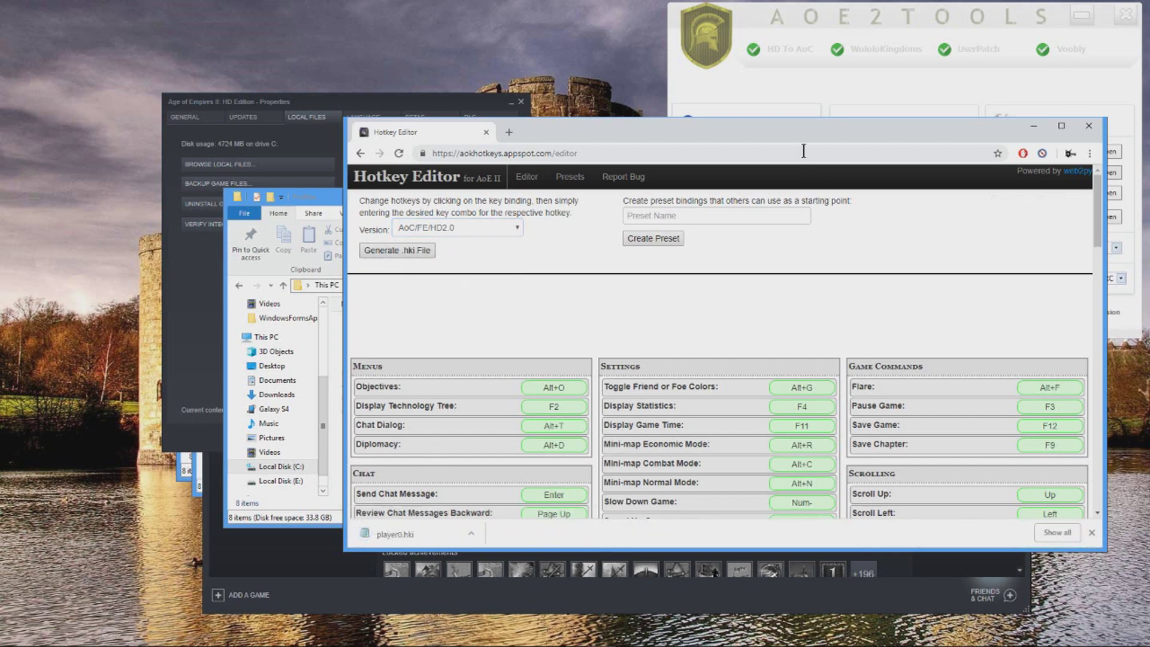
Switch to AoE2Tools, open its Hotkeys manager and choose the newly downloaded player0.hki as the hotkey file to import
{"action": "left_click_drag", "start_coordinate": [803, 136], "coordinate": [664, 124]}
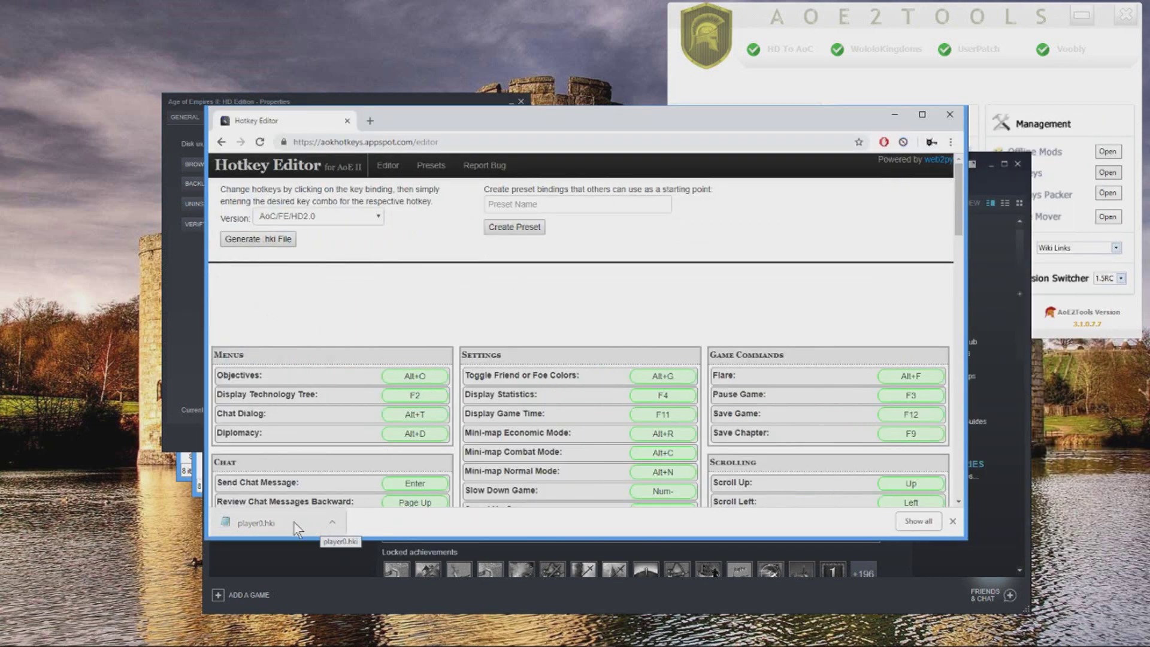
{"action": "left_click", "coordinate": [974, 69]}
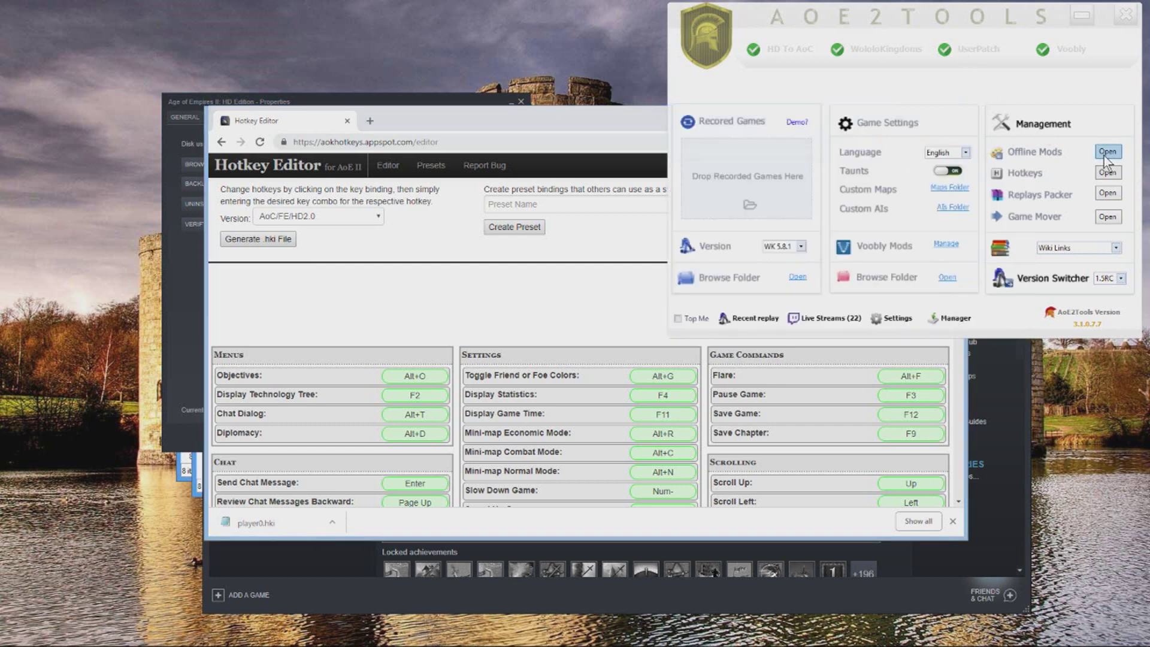
{"action": "left_click", "coordinate": [1108, 172]}
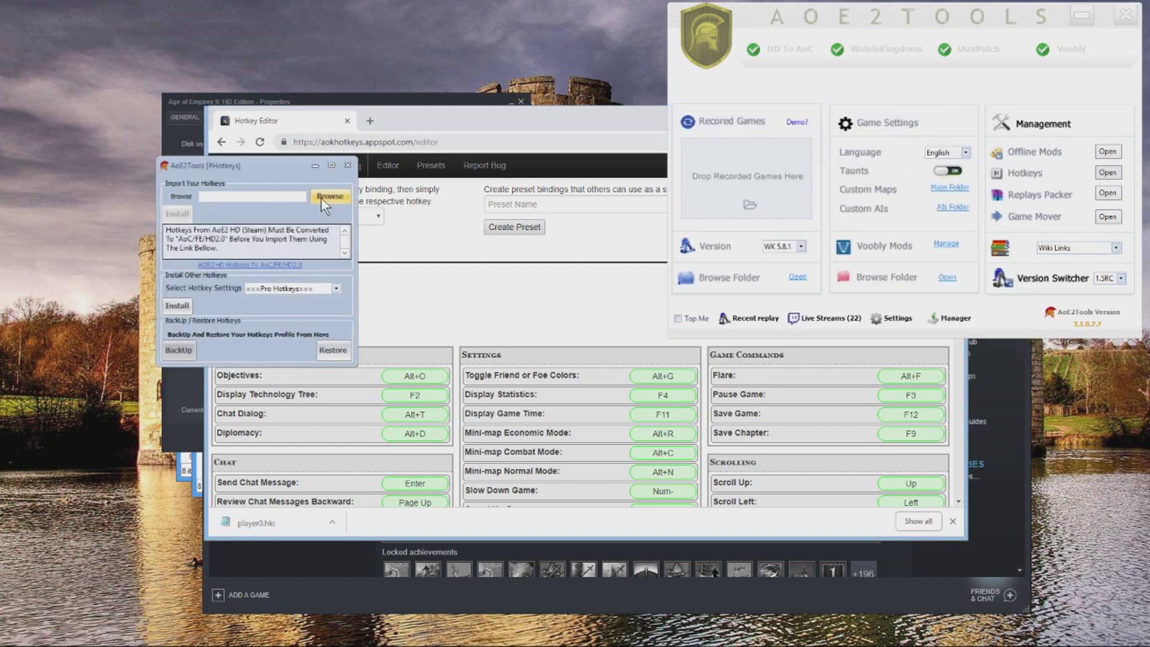
{"action": "left_click", "coordinate": [328, 197]}
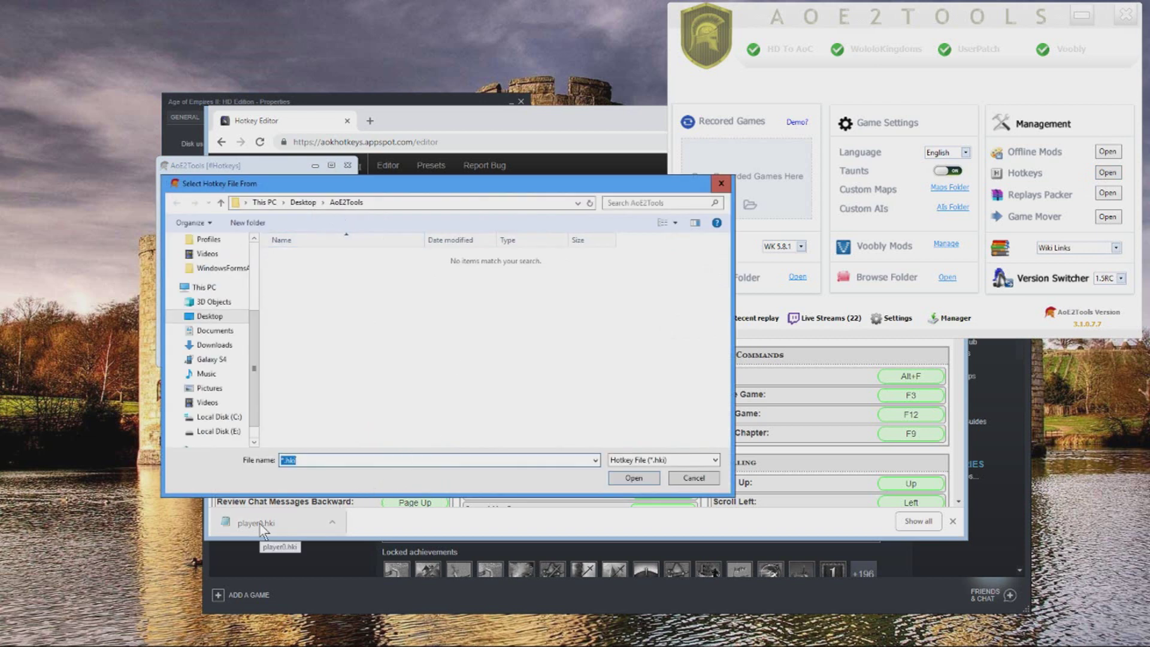
{"action": "left_click_drag", "start_coordinate": [260, 523], "coordinate": [385, 390]}
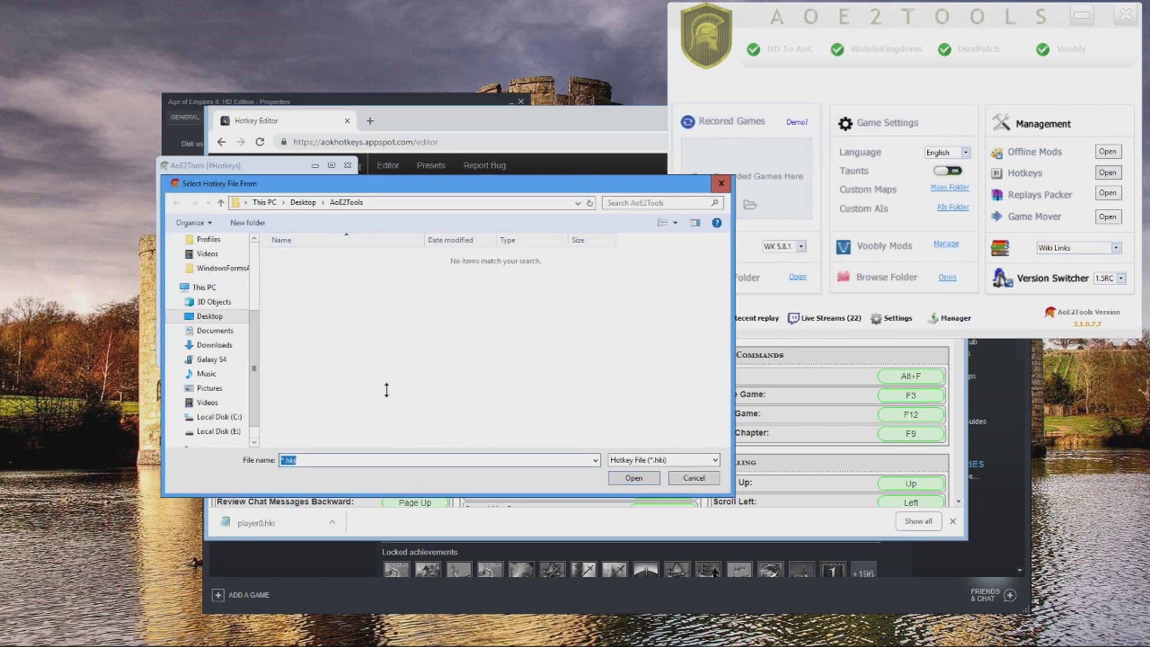
{"action": "left_click", "coordinate": [627, 477]}
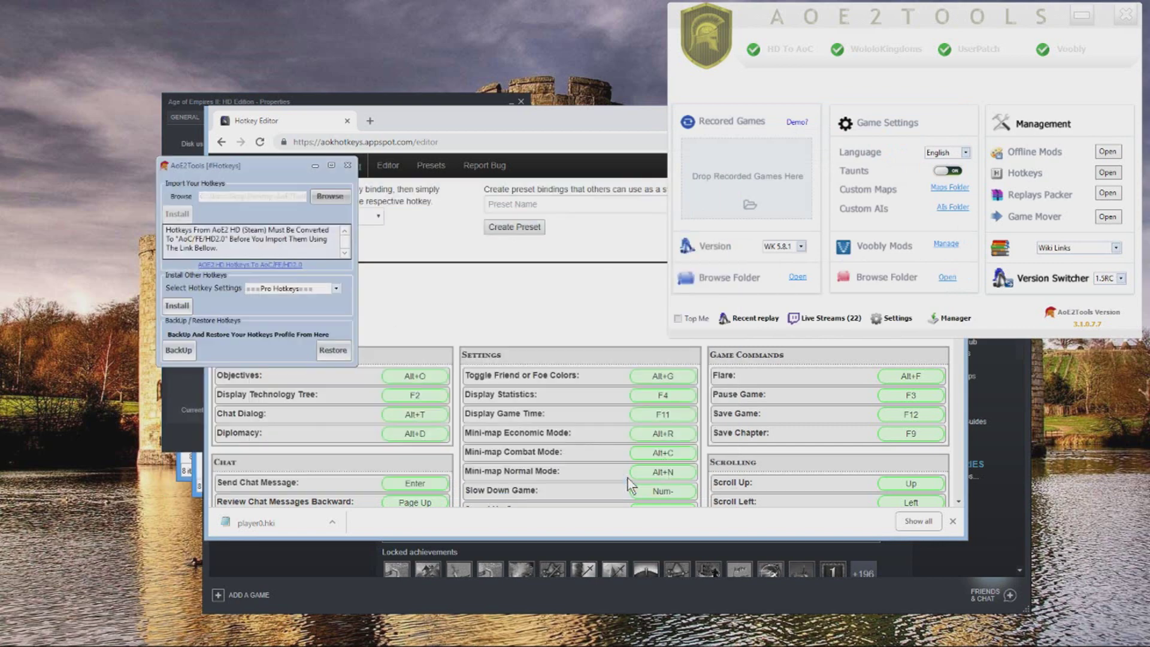